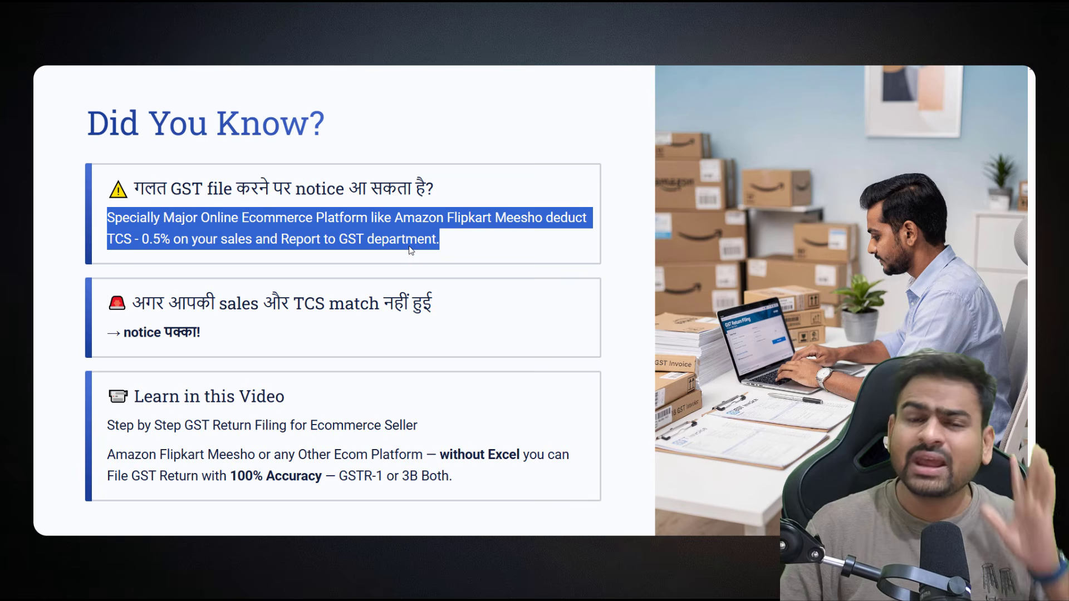
key(Right)
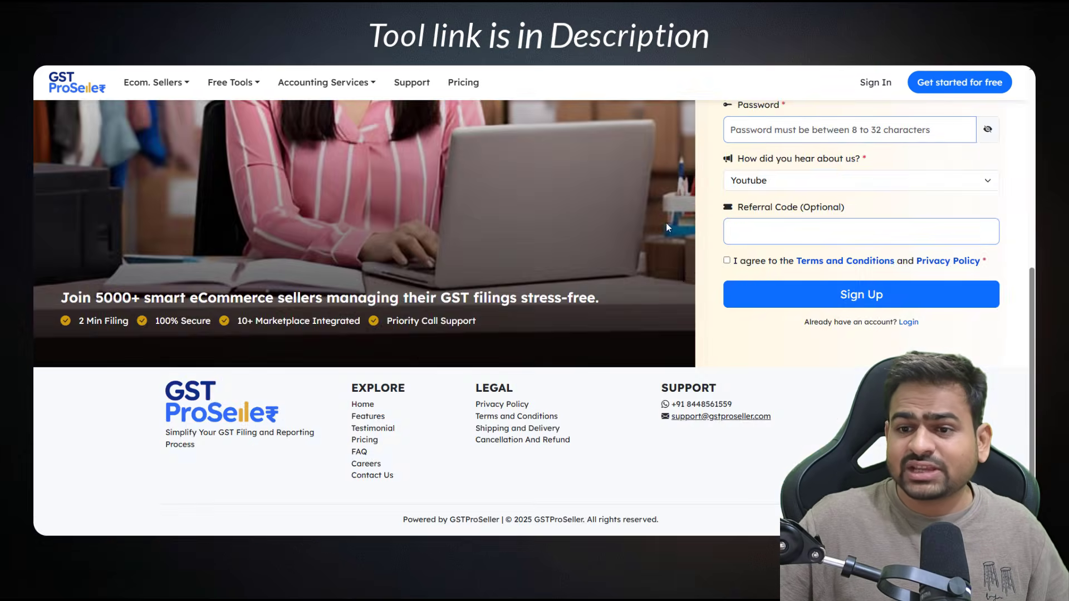
scroll(668, 227, up, 6)
scroll(794, 223, down, 6)
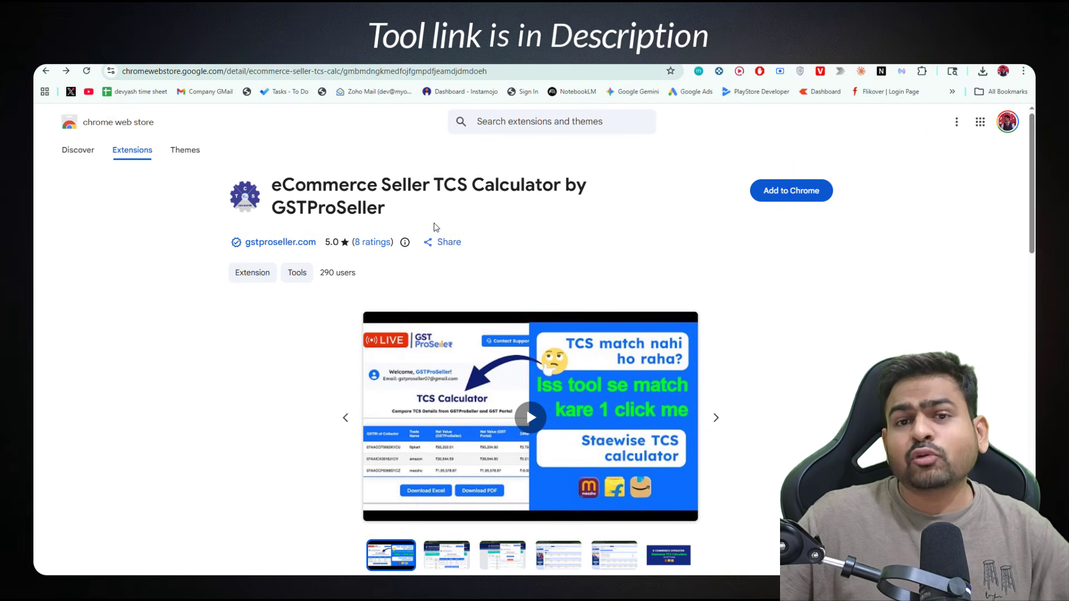
Install the eCommerce Seller TCS Calculator by GSTProSeller extension in Chrome and pin it for quick access
click(776, 192)
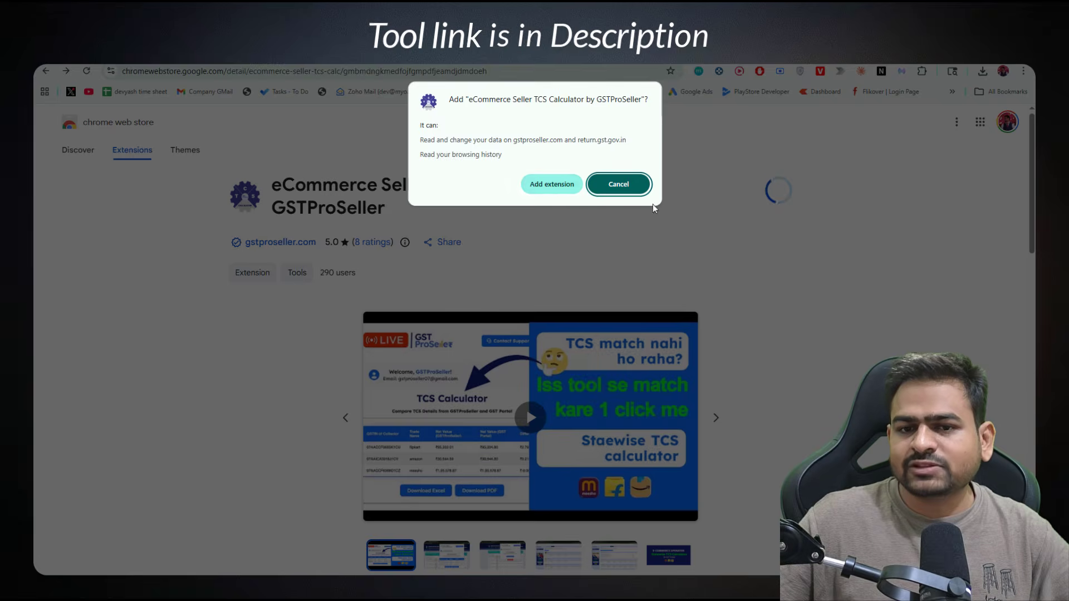
click(551, 185)
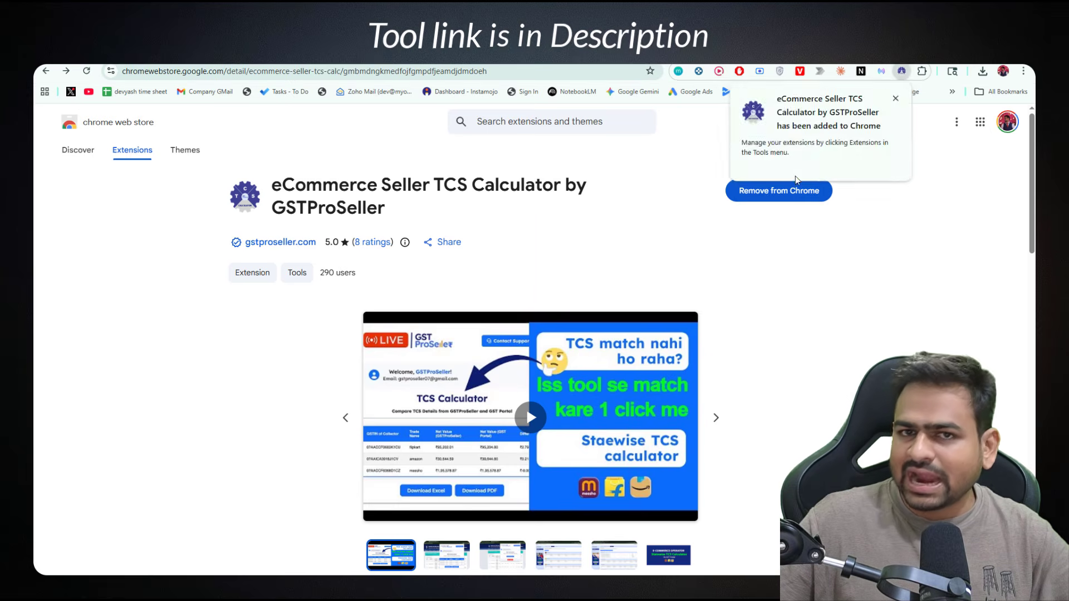
click(922, 71)
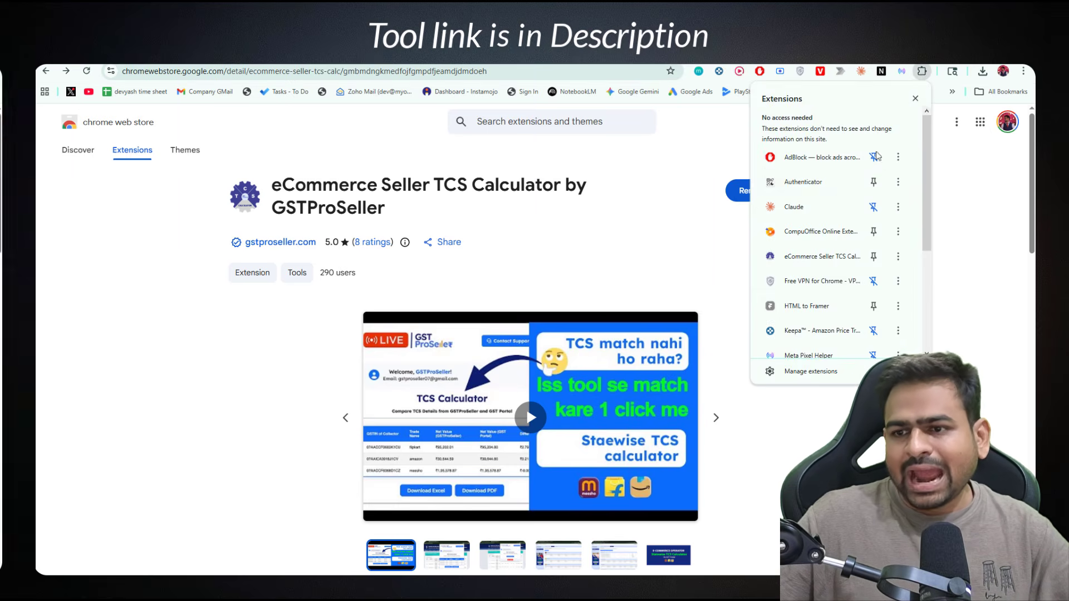
scroll(857, 203, down, 1)
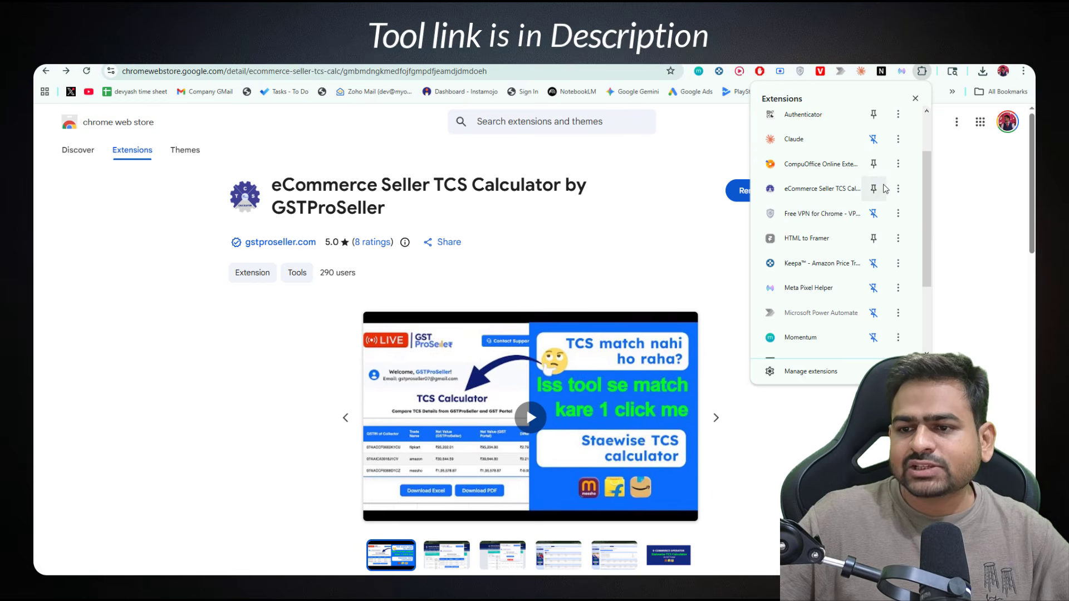
click(874, 188)
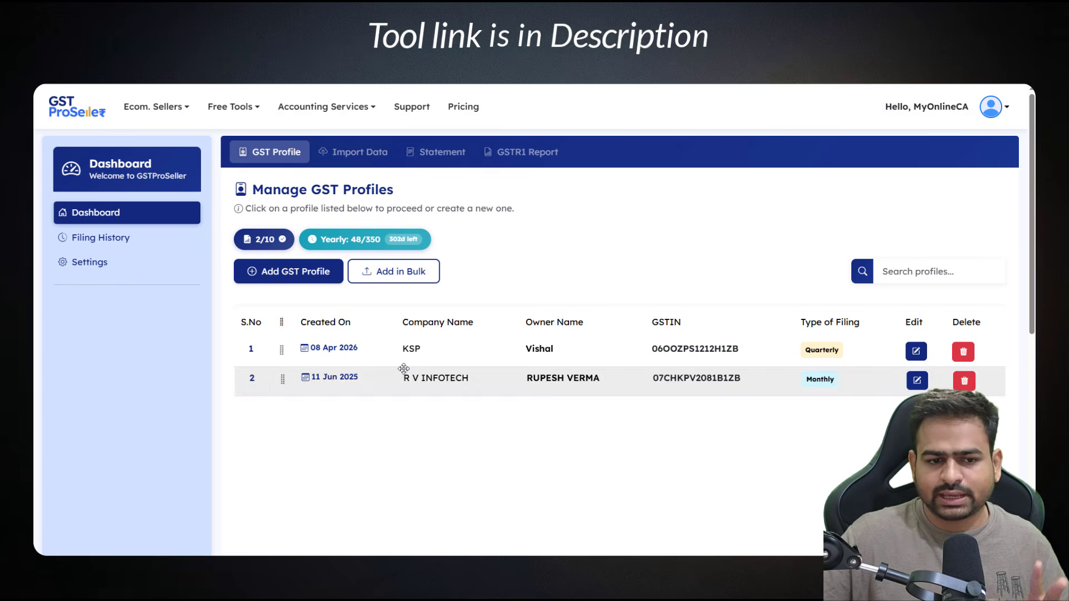
Add a GST profile for Khatu Shayam Prints with the owner's name, the GSTIN and the Quarterly filing type
click(279, 281)
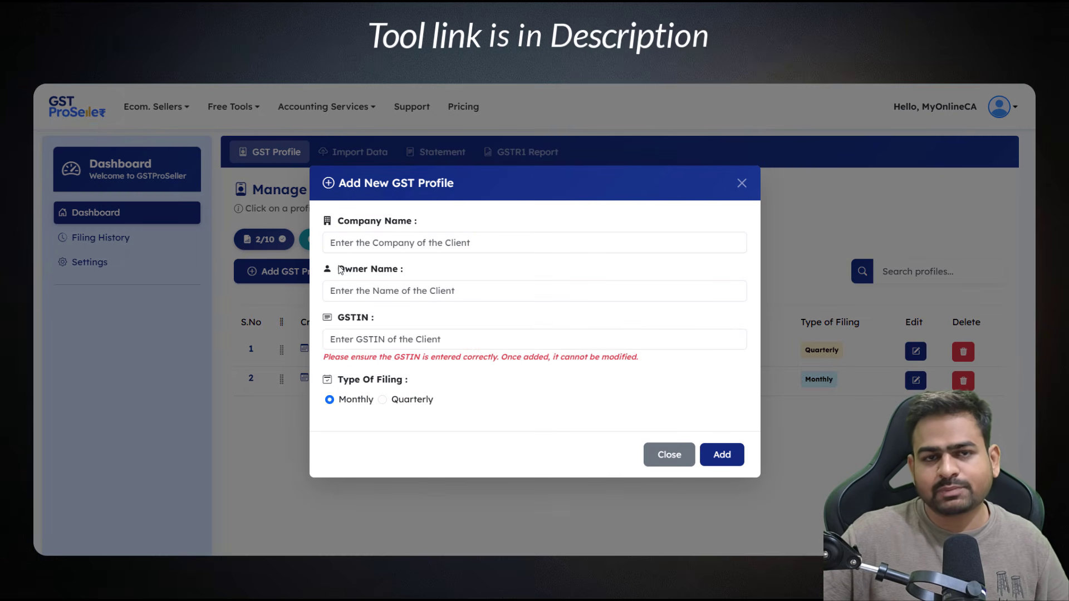
click(359, 245)
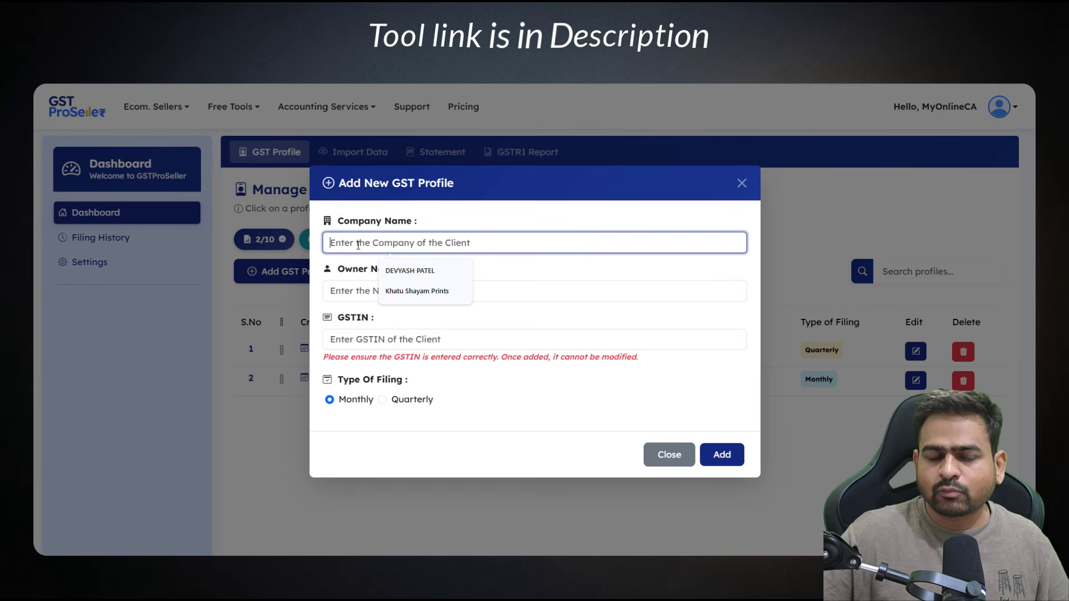
click(343, 270)
drag(343, 270, 384, 272)
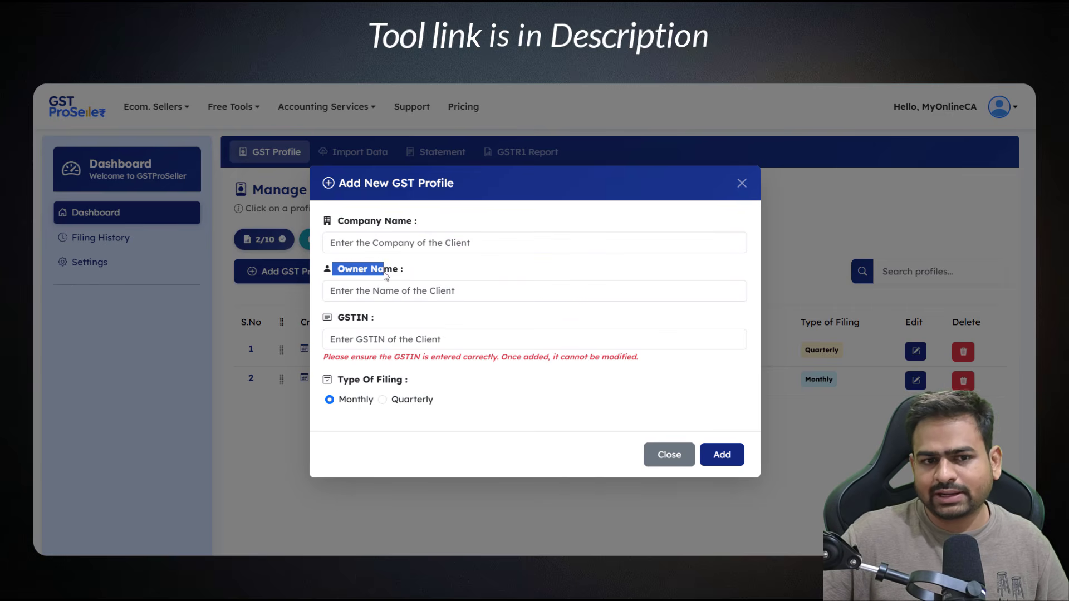
drag(339, 318, 374, 322)
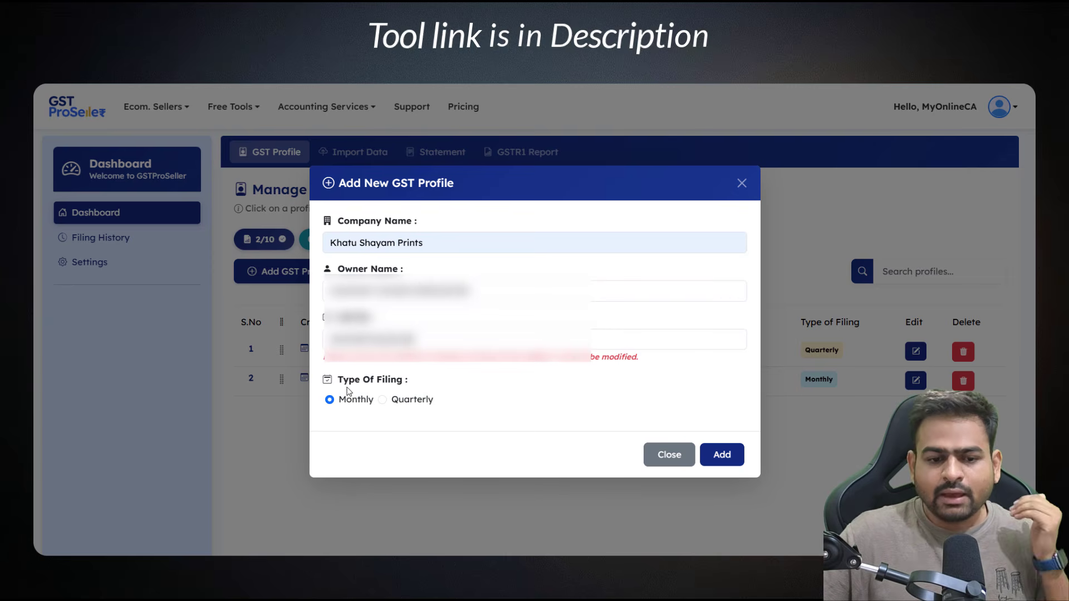
drag(346, 389, 381, 390)
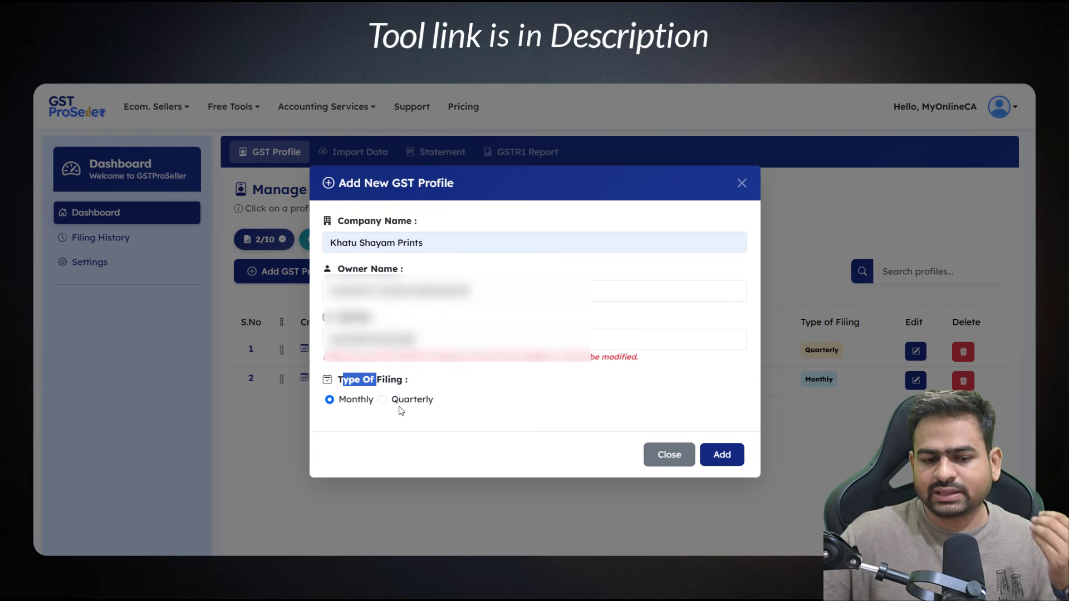
click(380, 401)
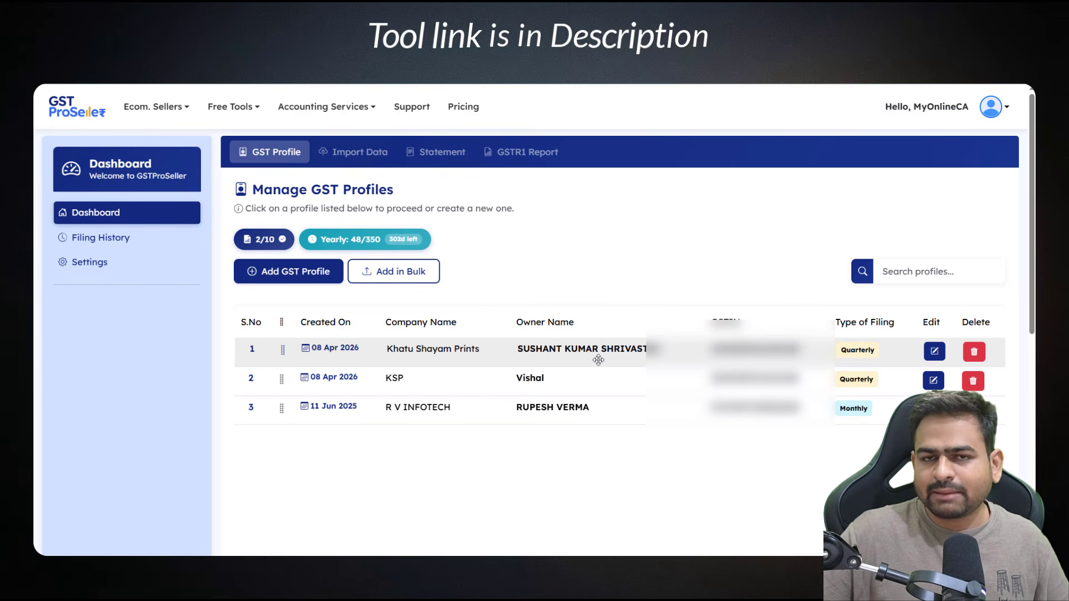
Start data import for the Khatu Shayam Prints profile with the filing period October - December 2025
click(340, 350)
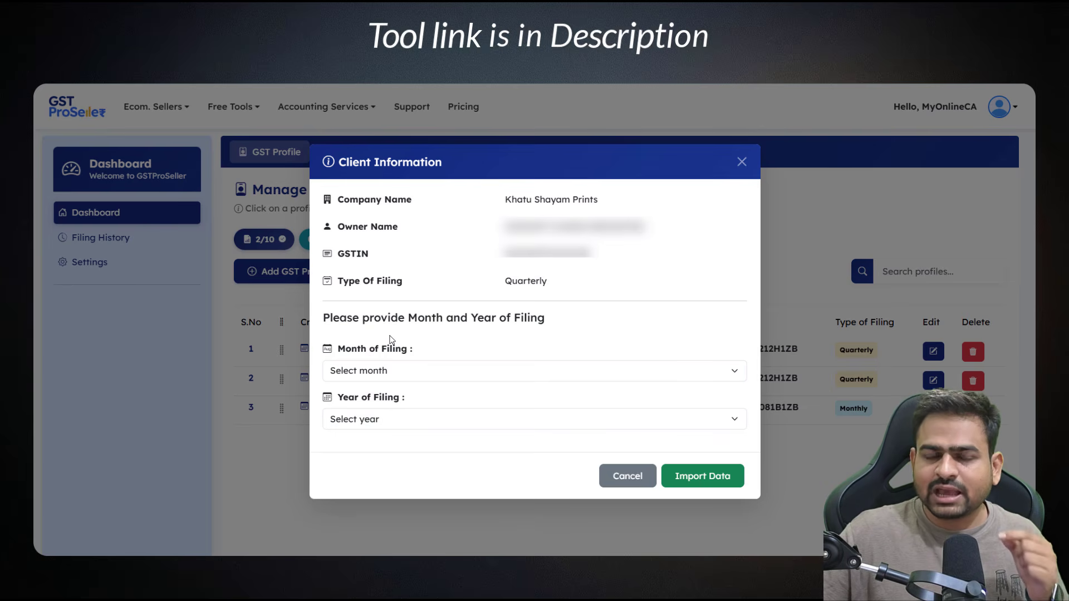
click(396, 373)
click(389, 415)
click(386, 419)
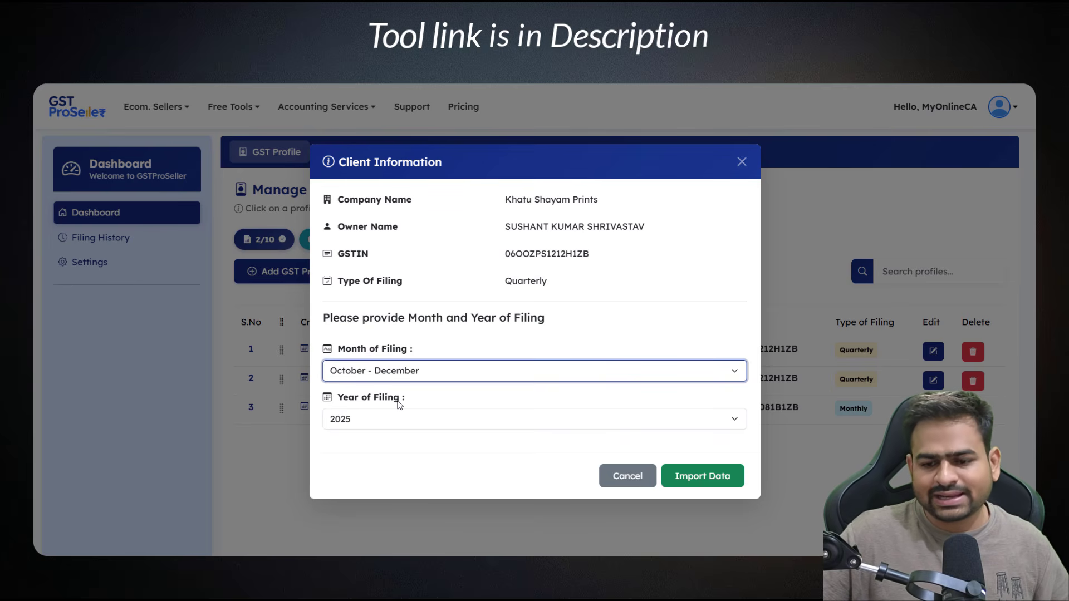
click(696, 478)
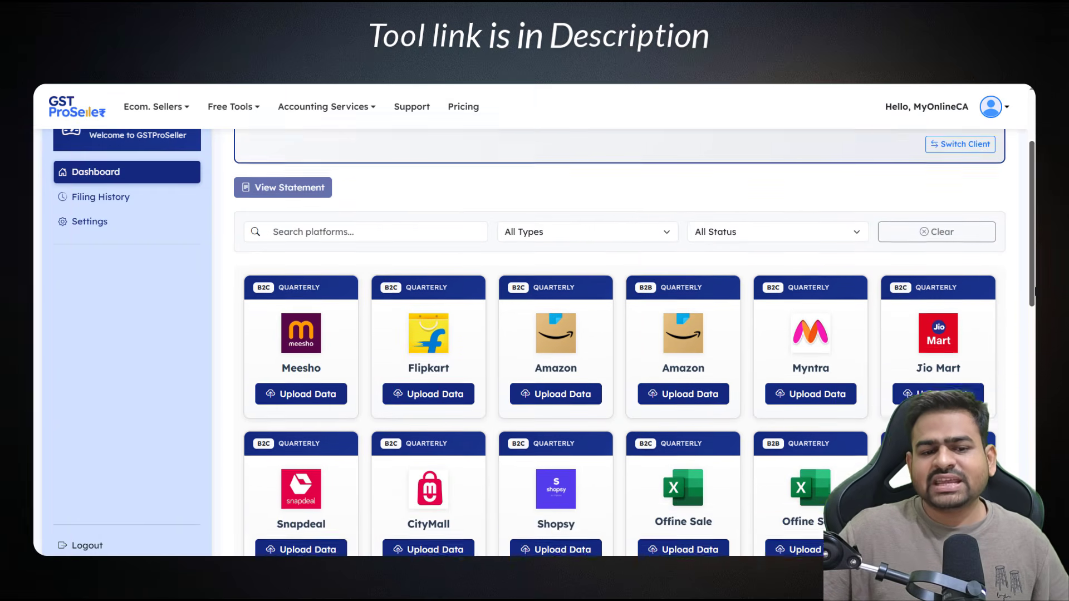
Look through all the marketplace platforms available for quarterly data upload
scroll(718, 307, down, 3)
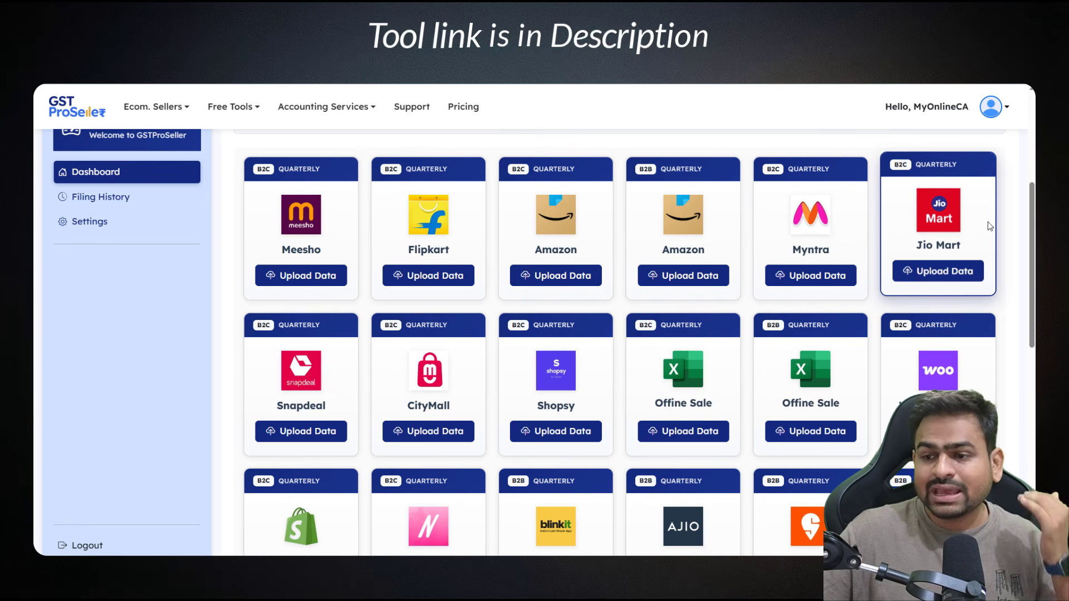
scroll(966, 237, down, 3)
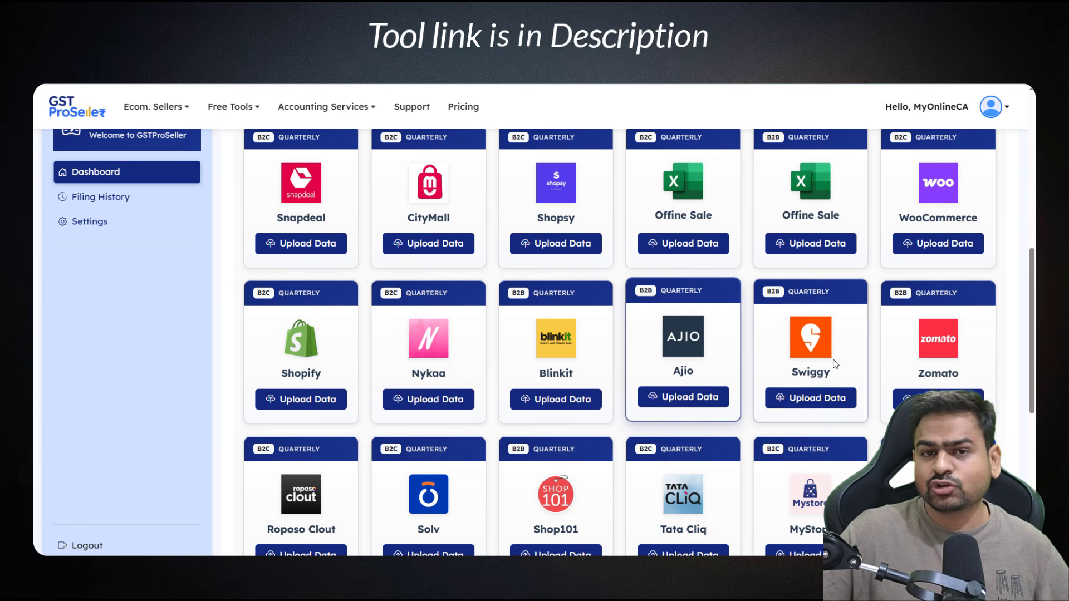
scroll(547, 410, down, 2)
scroll(546, 404, down, 2)
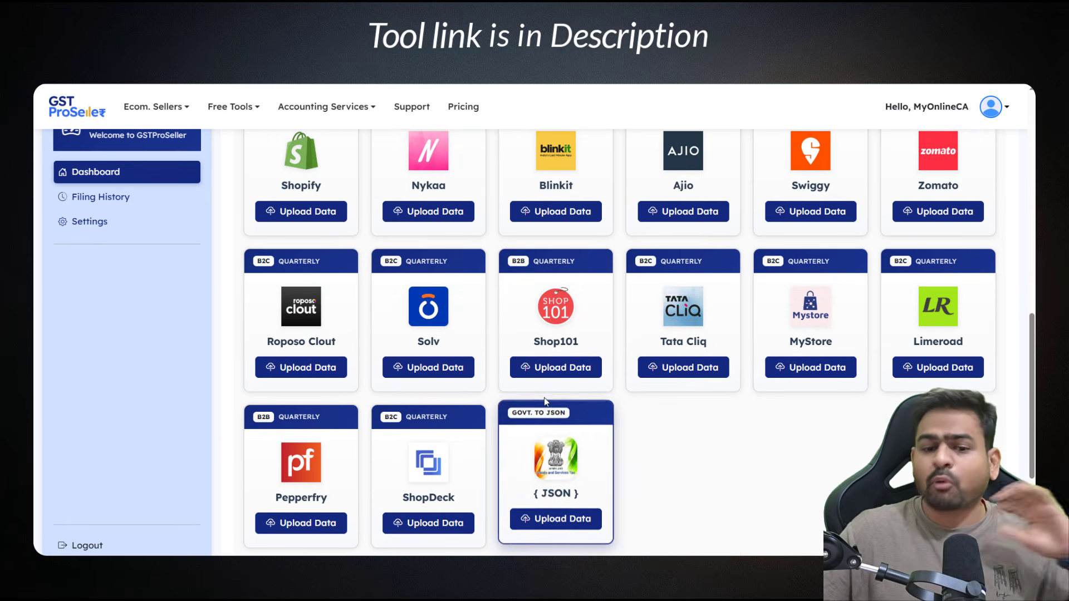
scroll(526, 384, up, 7)
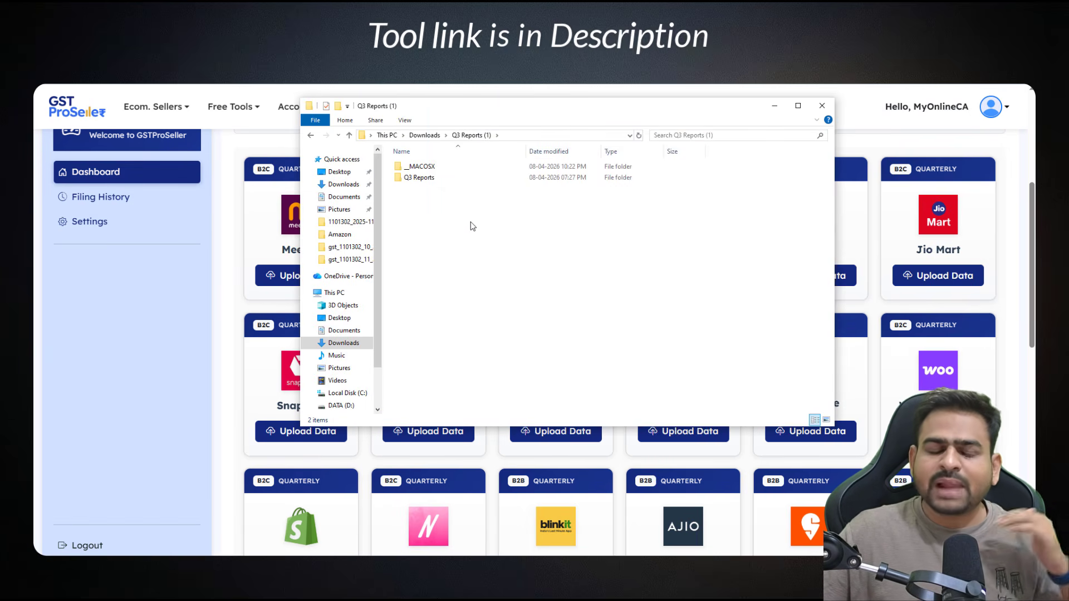
Open a sales report from the Oct 25 folder of Q3 Reports in Excel and examine its order rows
double_click(472, 179)
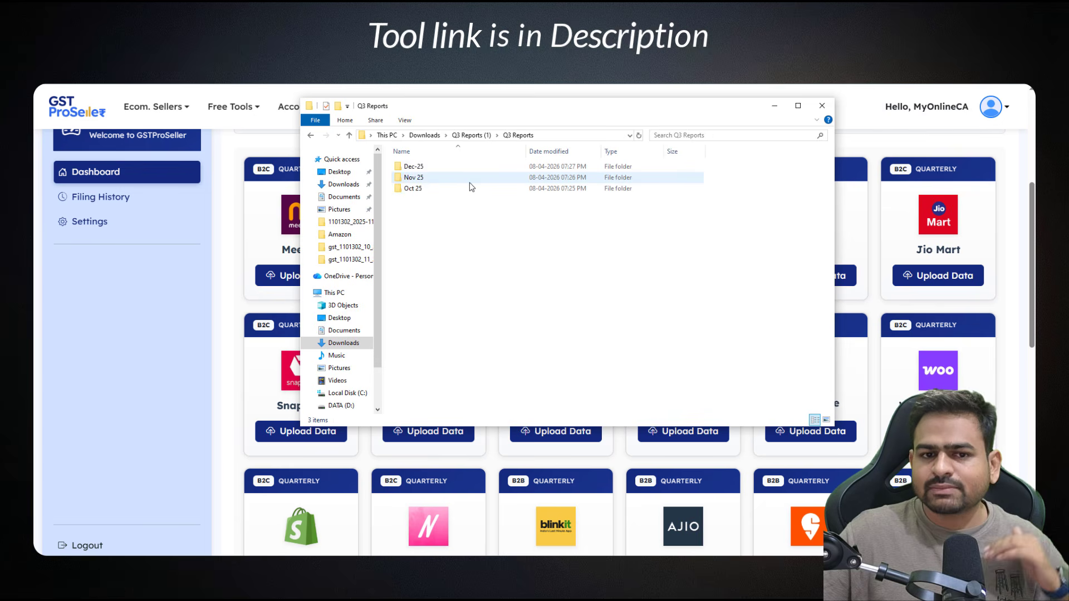
double_click(437, 190)
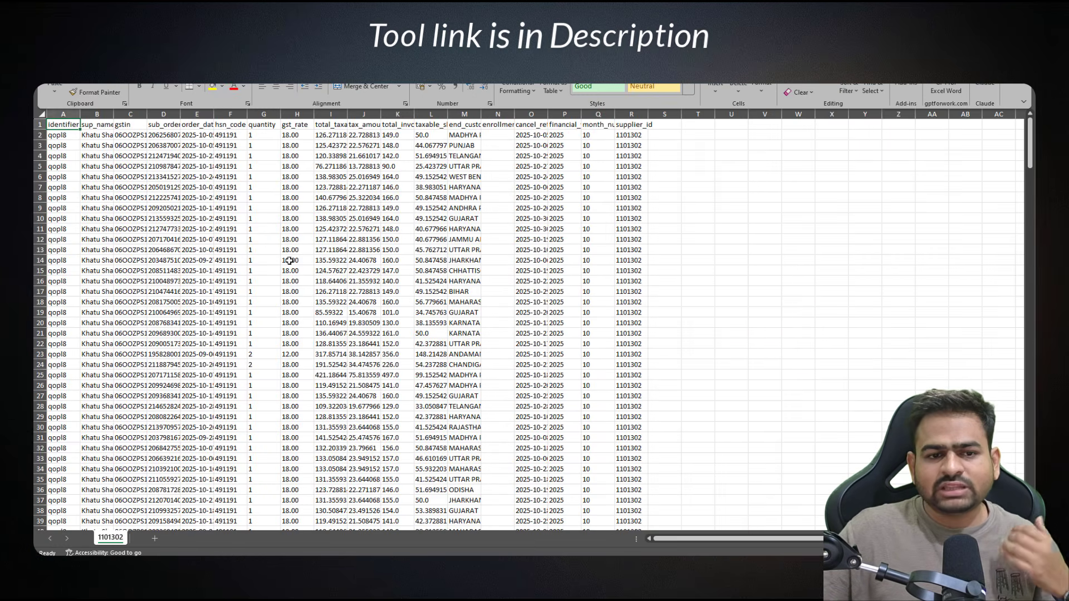
click(328, 262)
scroll(266, 240, down, 18)
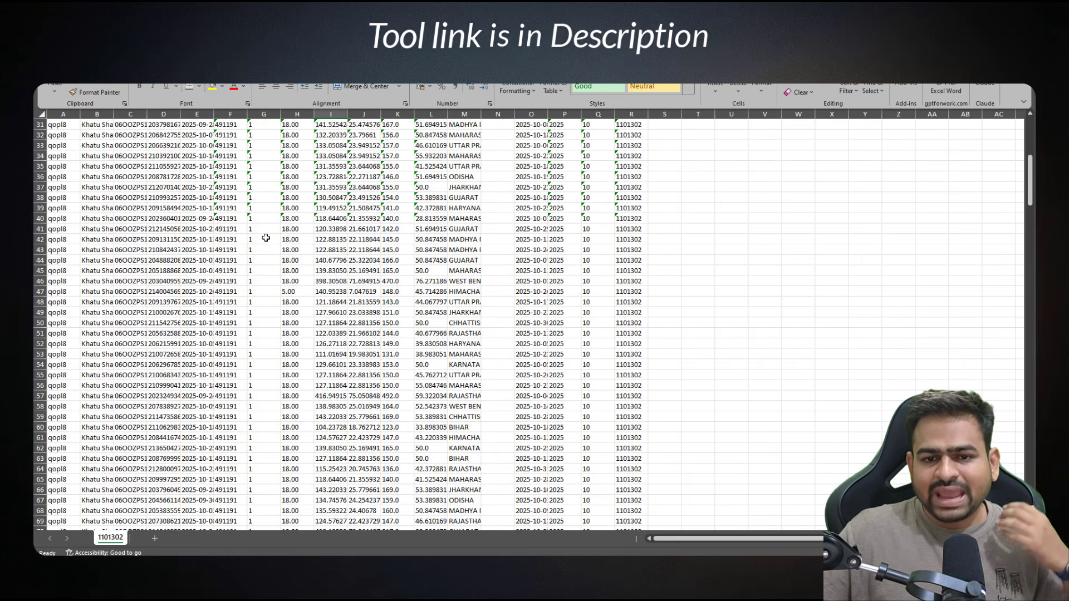
scroll(309, 237, up, 12)
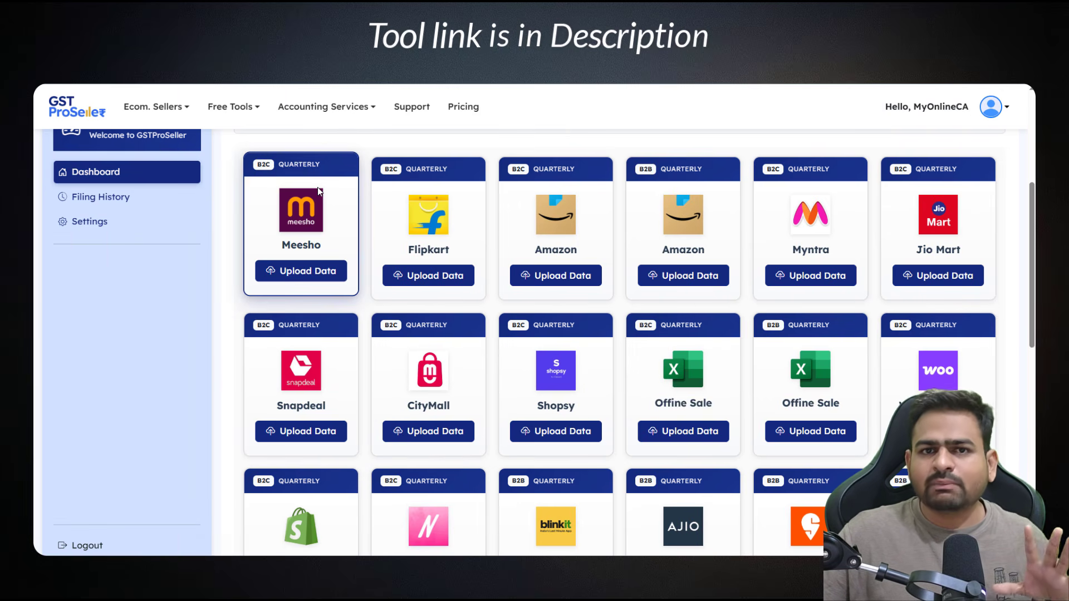
Attach tcs_sales.xlsx to Meesho's October data and select the 5% GST rate for HSN code 491191
click(307, 274)
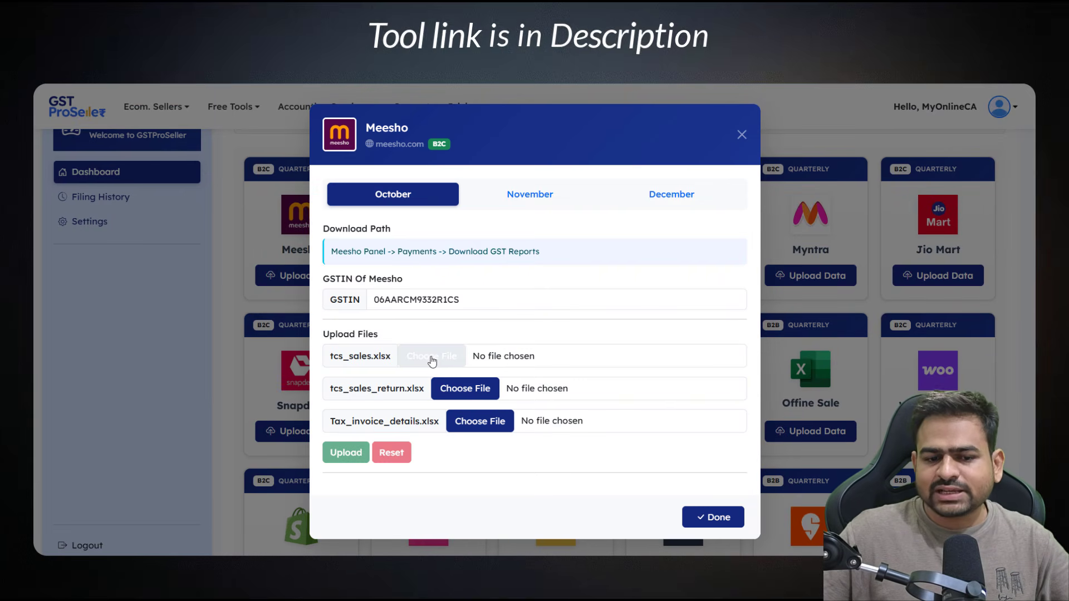
click(432, 359)
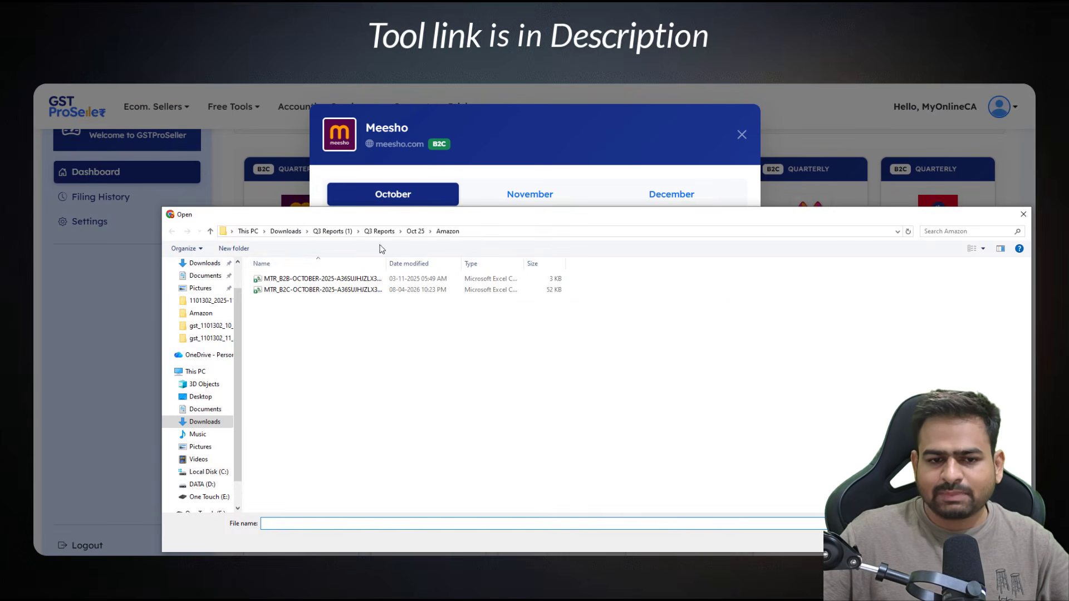
click(379, 231)
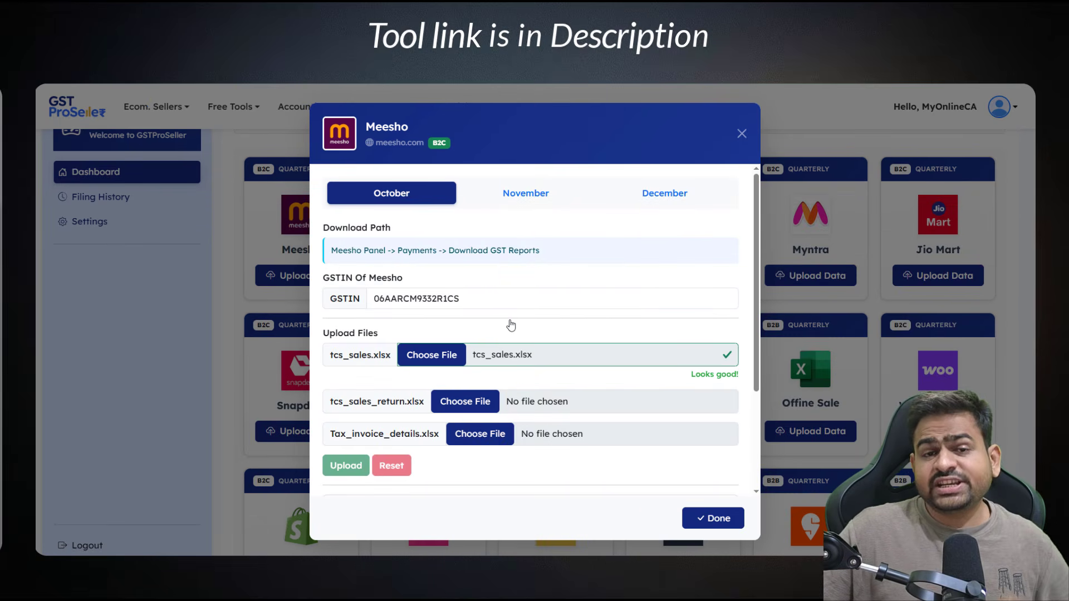
scroll(511, 326, down, 3)
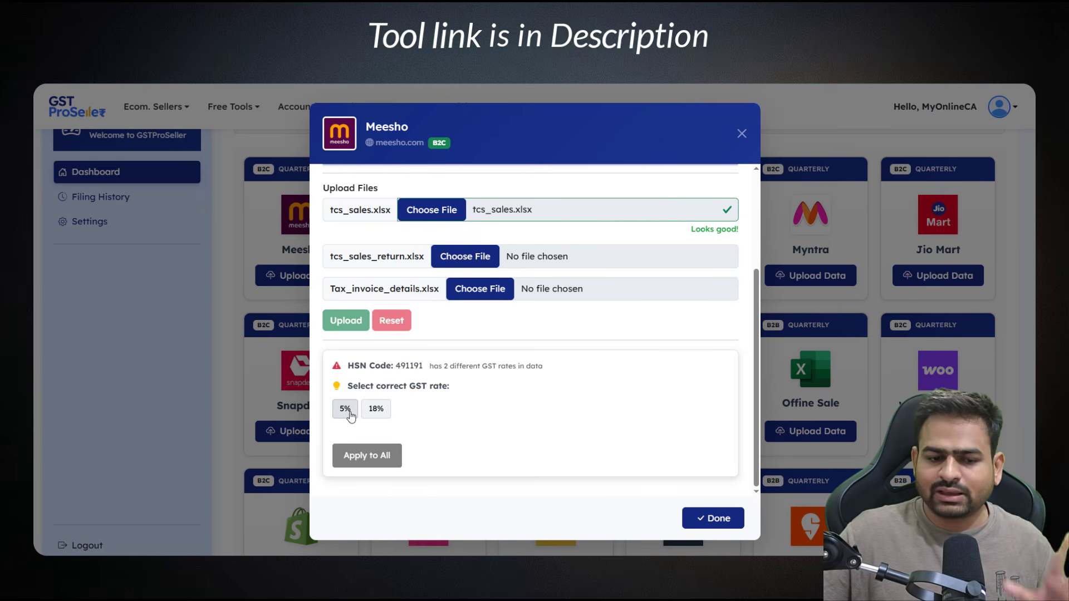
click(349, 414)
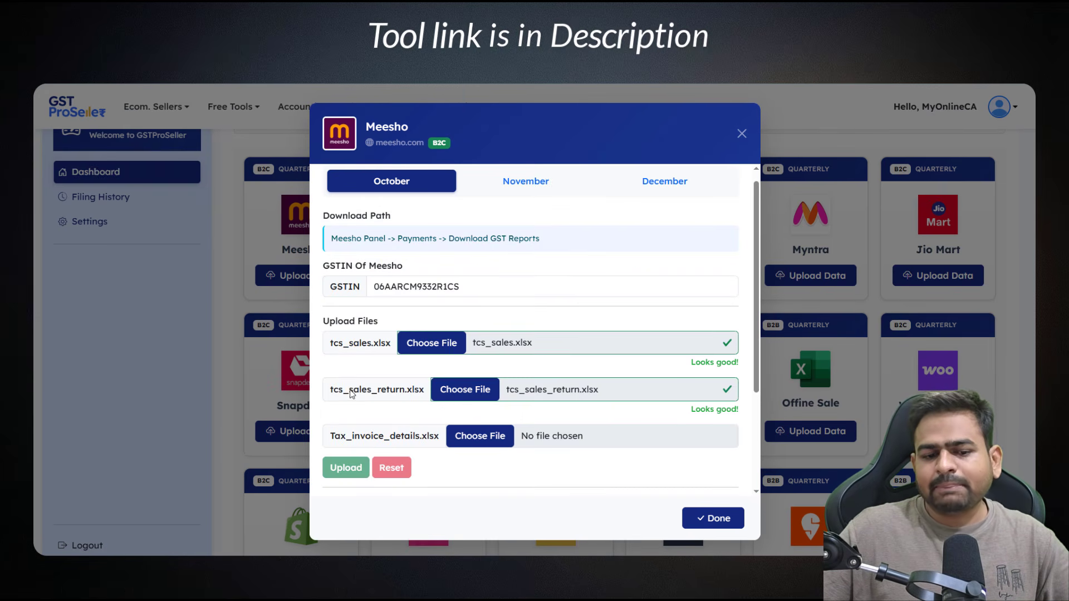
Attach tcs_sales_return.xlsx for October and apply the 5% GST rate to all entries of HSN code 491191
scroll(454, 393, down, 3)
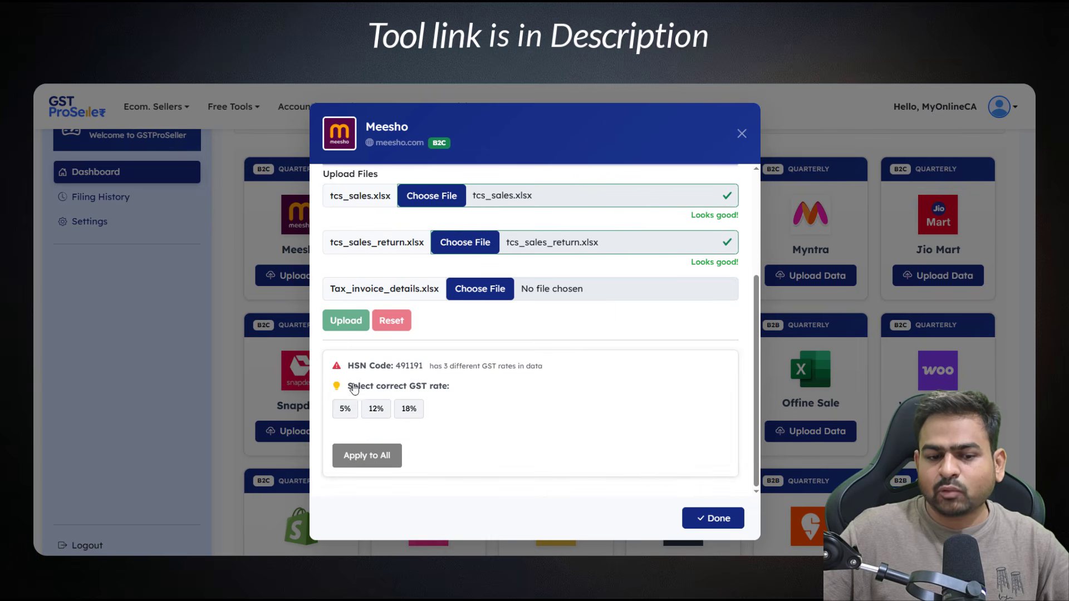
click(344, 409)
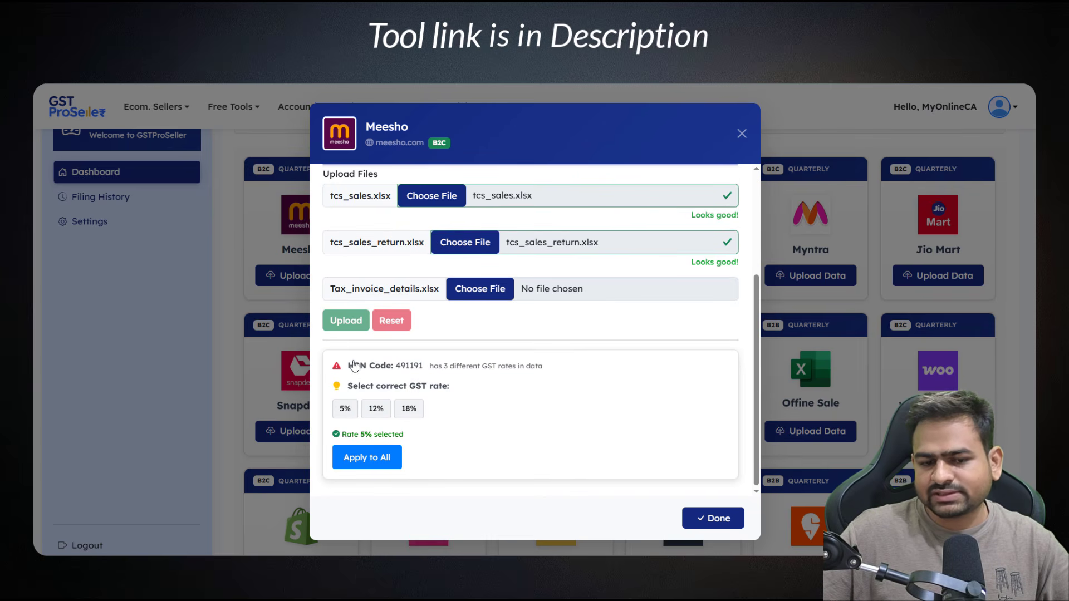
click(382, 460)
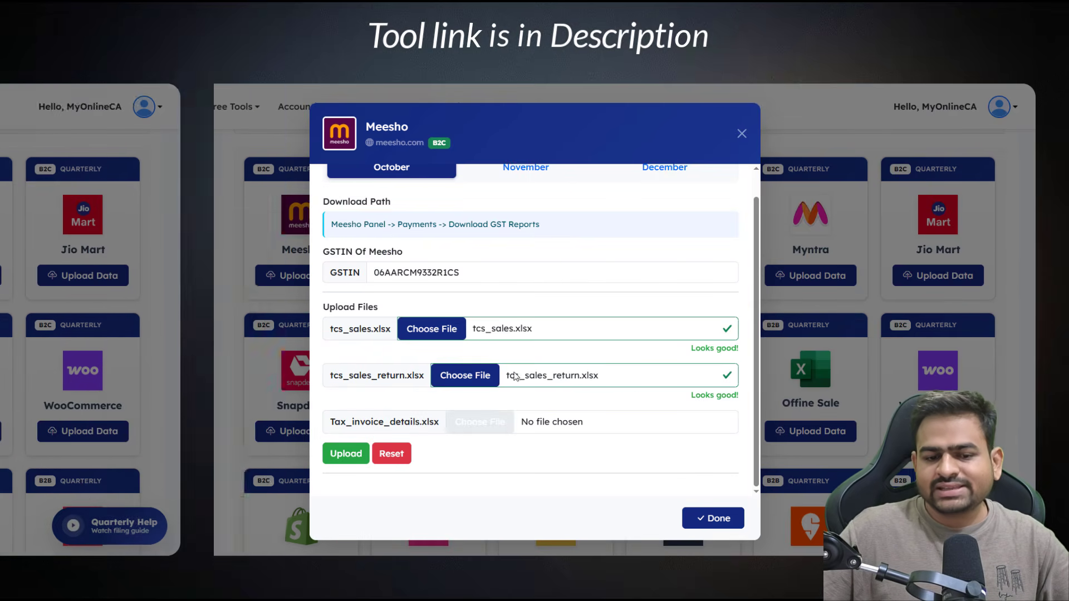
Attach Tax_invoice_details.xlsx from the Oct 25 Meesho tax invoice folder and upload the three October files
click(443, 382)
click(440, 233)
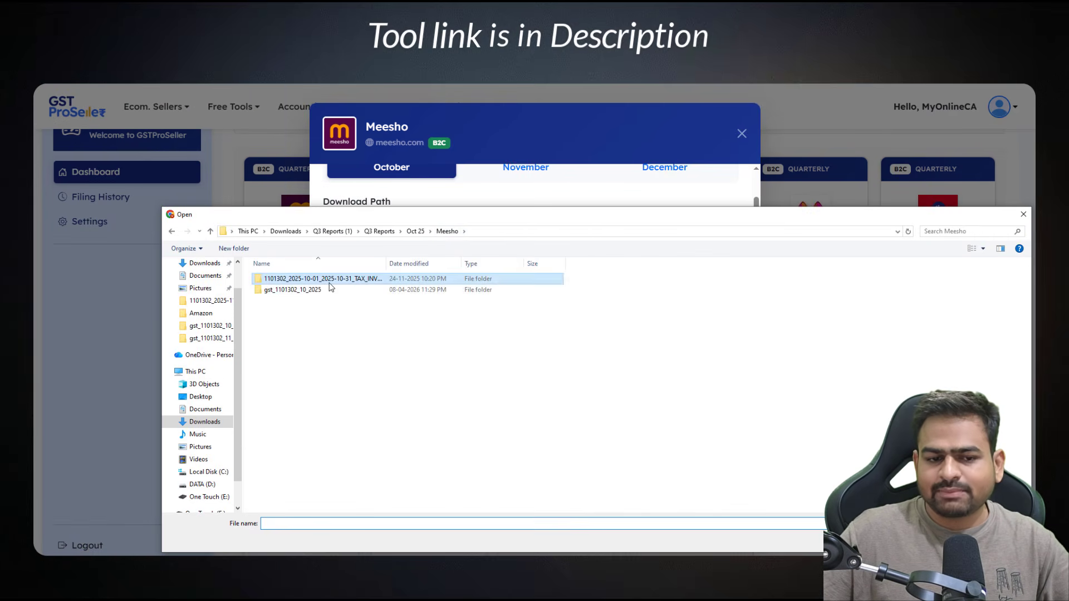
double_click(303, 279)
double_click(303, 282)
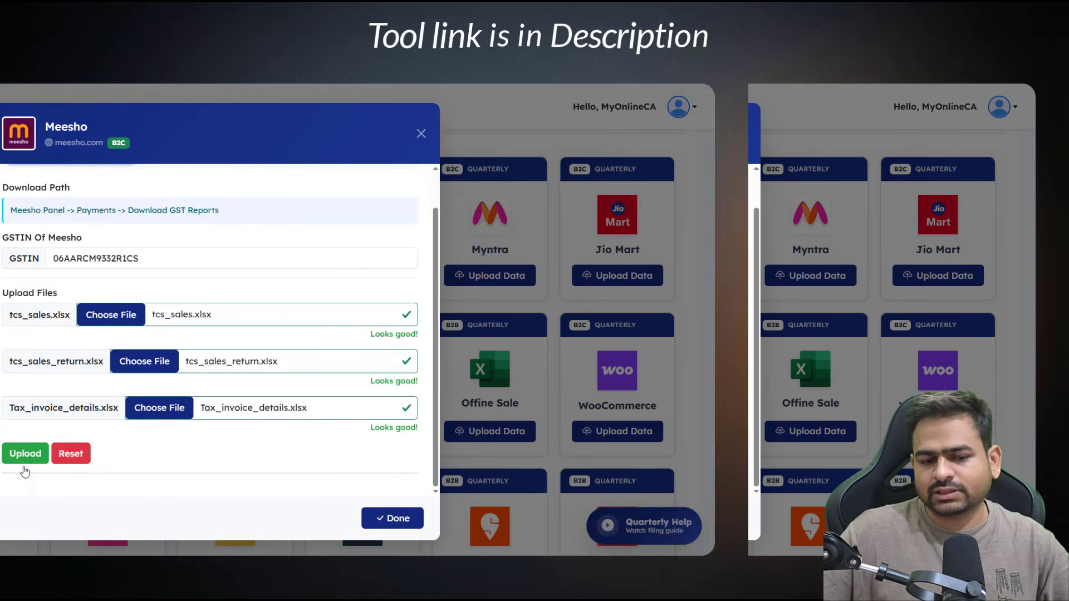
click(346, 453)
scroll(471, 467, down, 1)
scroll(454, 467, up, 2)
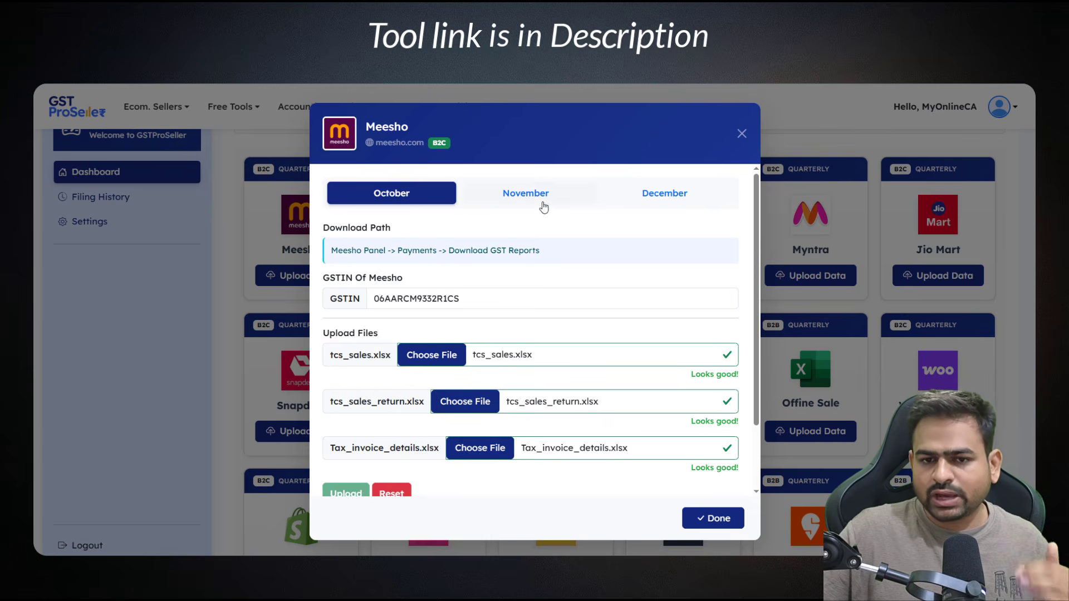
Attach tcs_sales_return.xlsx from the Nov 25 Meesho folder to November's data and apply the 5% GST rate to all entries of HSN code 491191
click(542, 202)
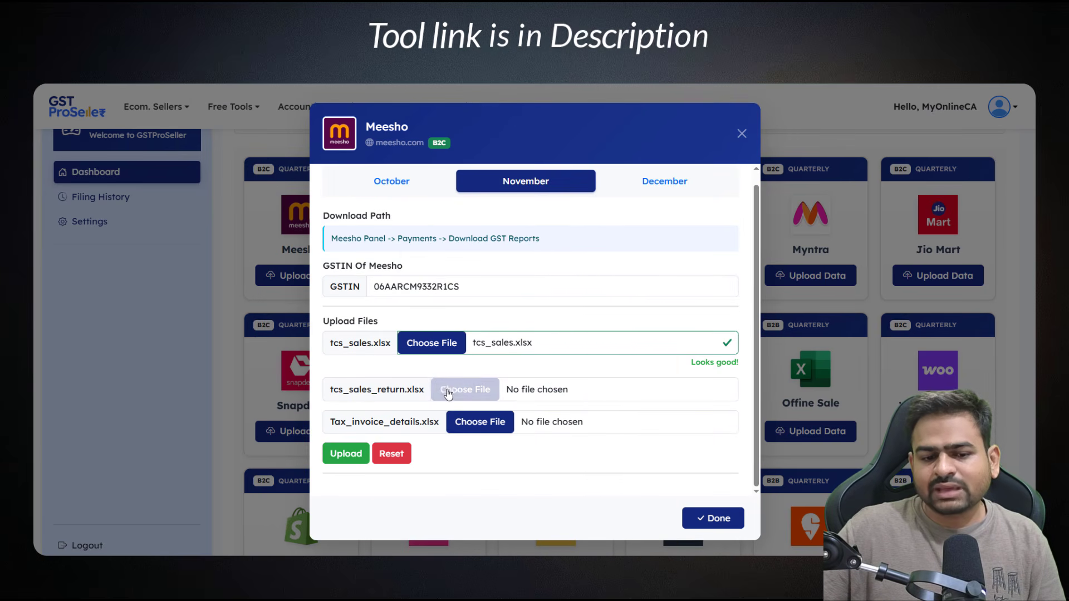
click(449, 390)
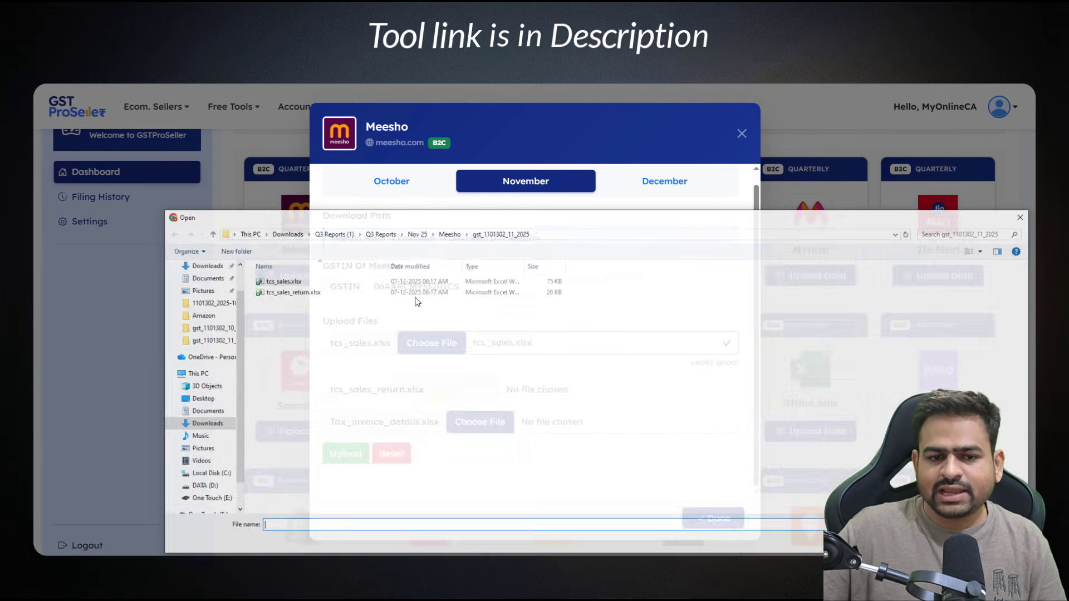
click(311, 295)
double_click(312, 296)
scroll(463, 412, down, 3)
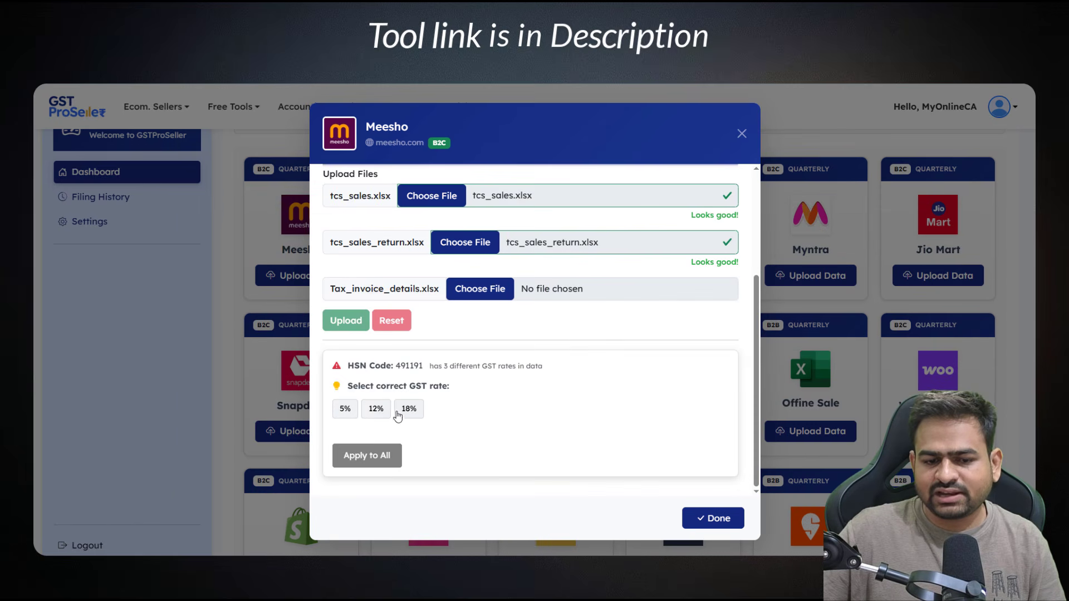
click(353, 413)
click(385, 454)
Attach Tax_invoice_details.xlsx from the Nov 25 Meesho tax invoice folder to November's data
click(480, 421)
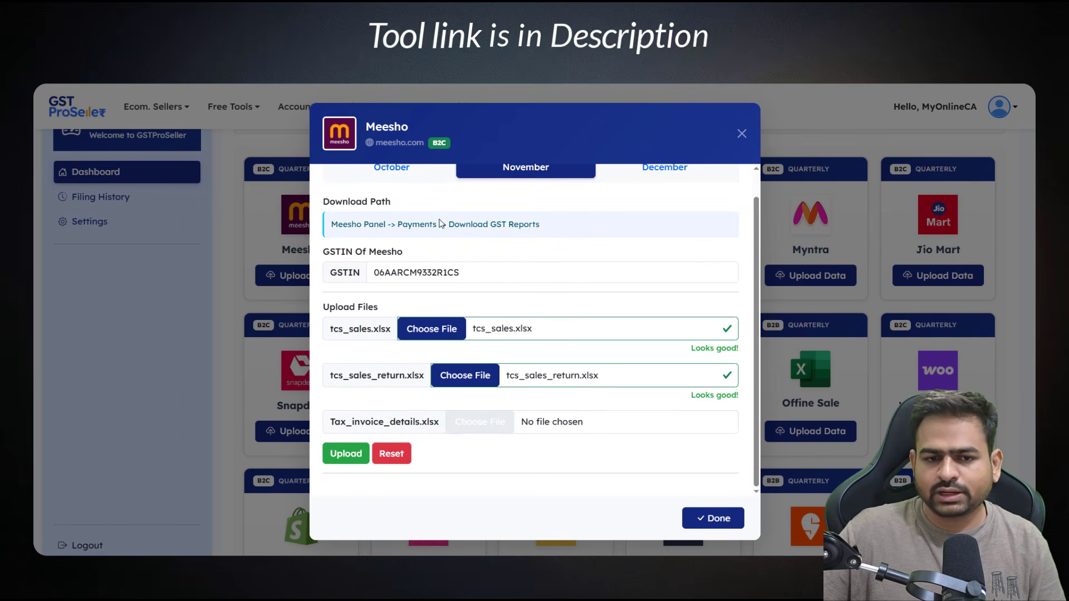
click(449, 231)
double_click(295, 278)
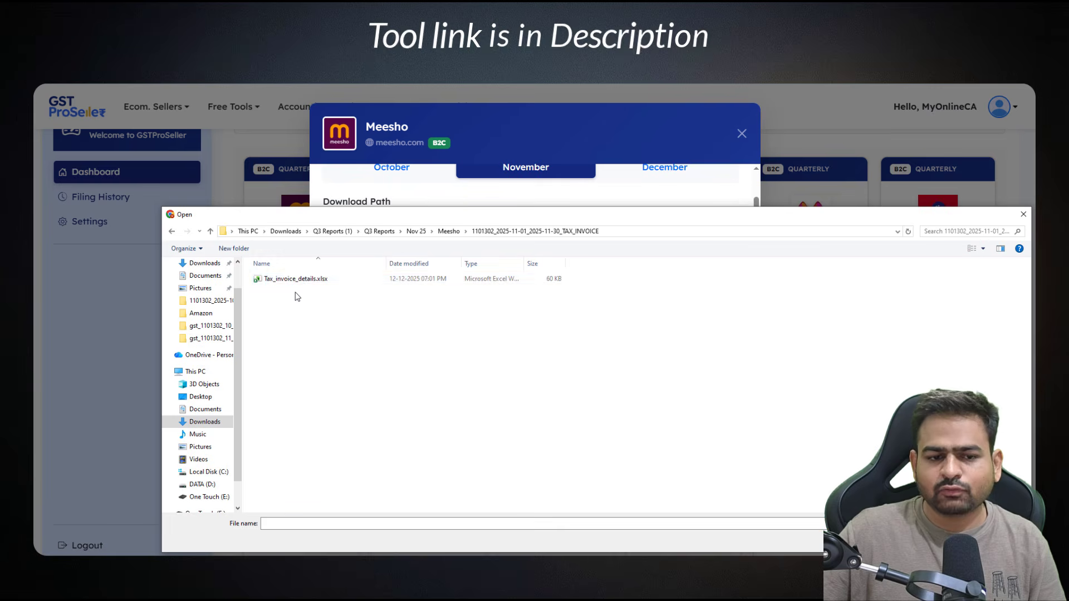
double_click(300, 280)
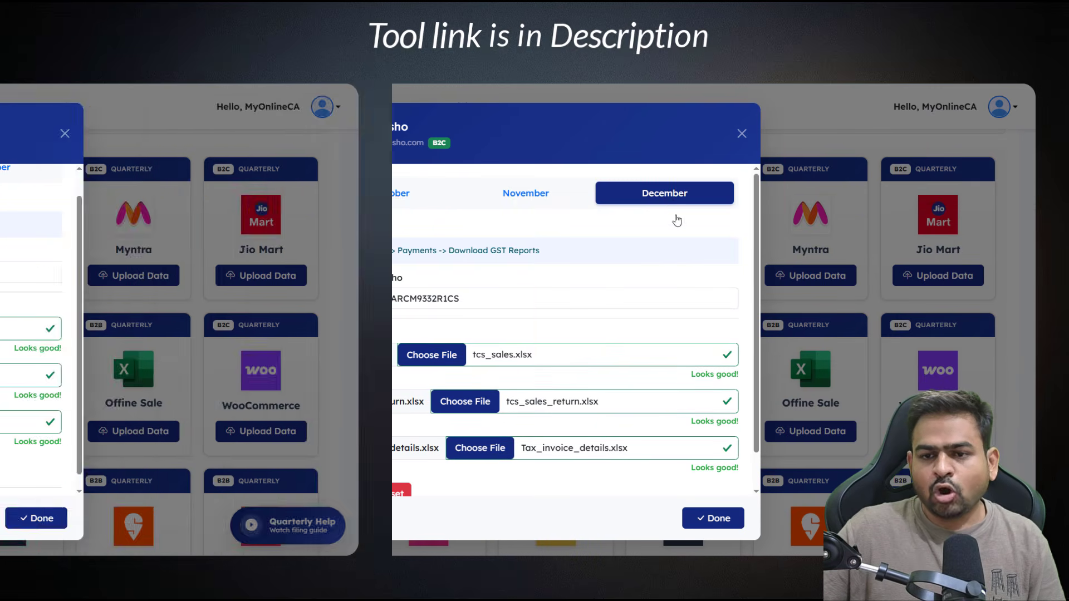
Upload Meesho's December sales, sales return and tax invoice files and finish the Meesho import
scroll(657, 250, down, 1)
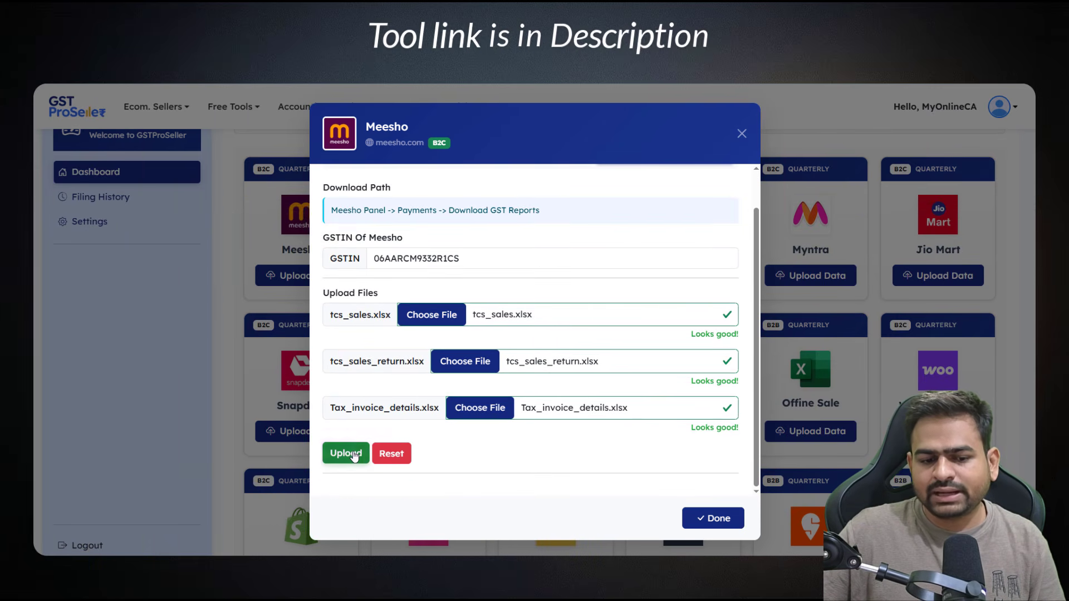
click(357, 454)
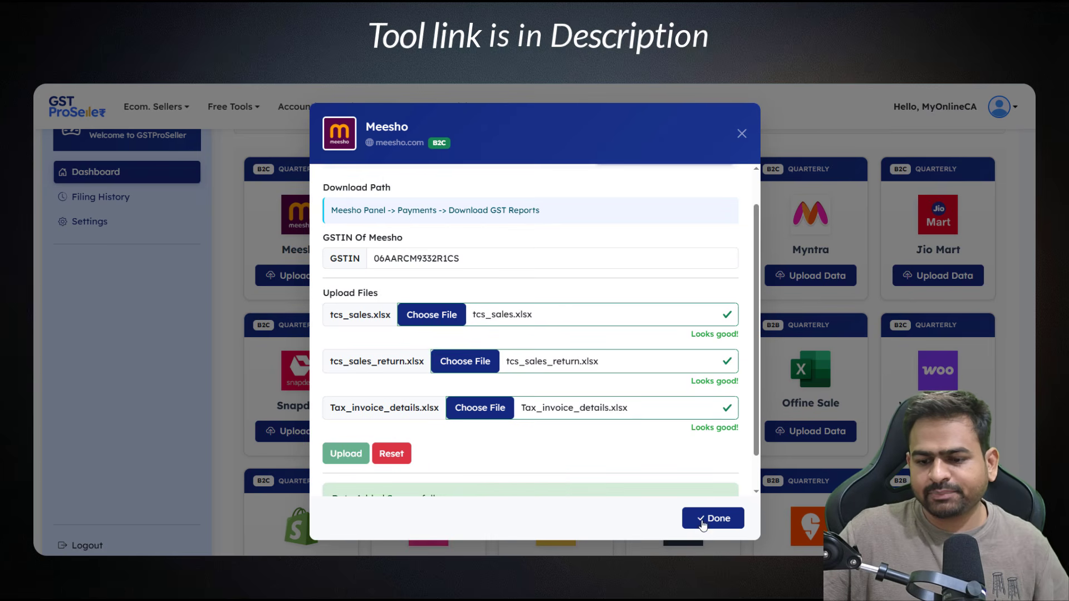
click(702, 519)
Open the imported data statement and review Meesho's B2C sales and HSN values for October to December
scroll(446, 451, down, 3)
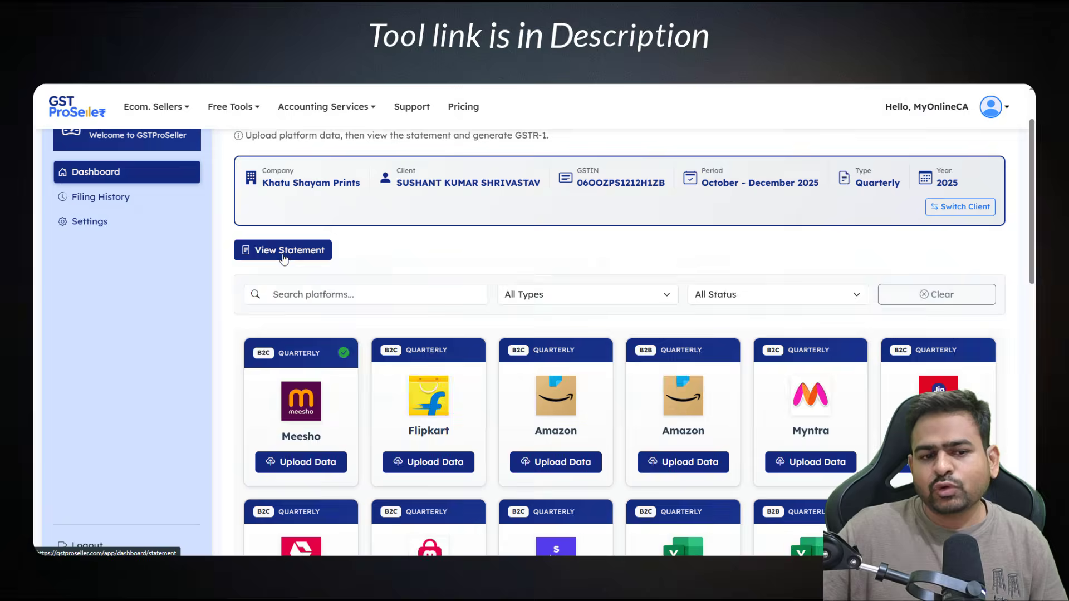
click(289, 250)
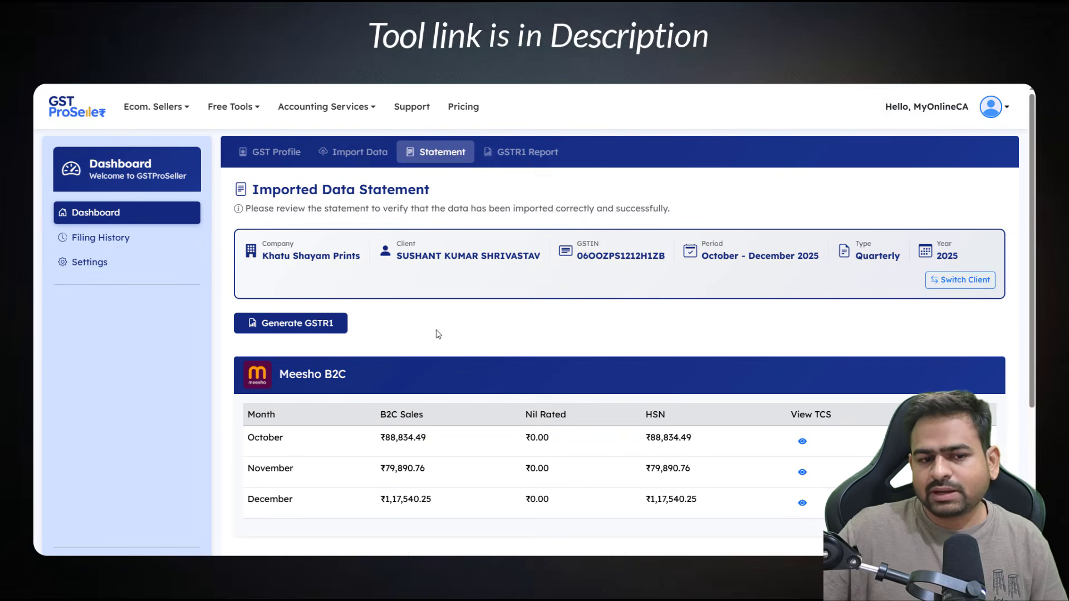
scroll(446, 339, down, 4)
scroll(451, 341, up, 4)
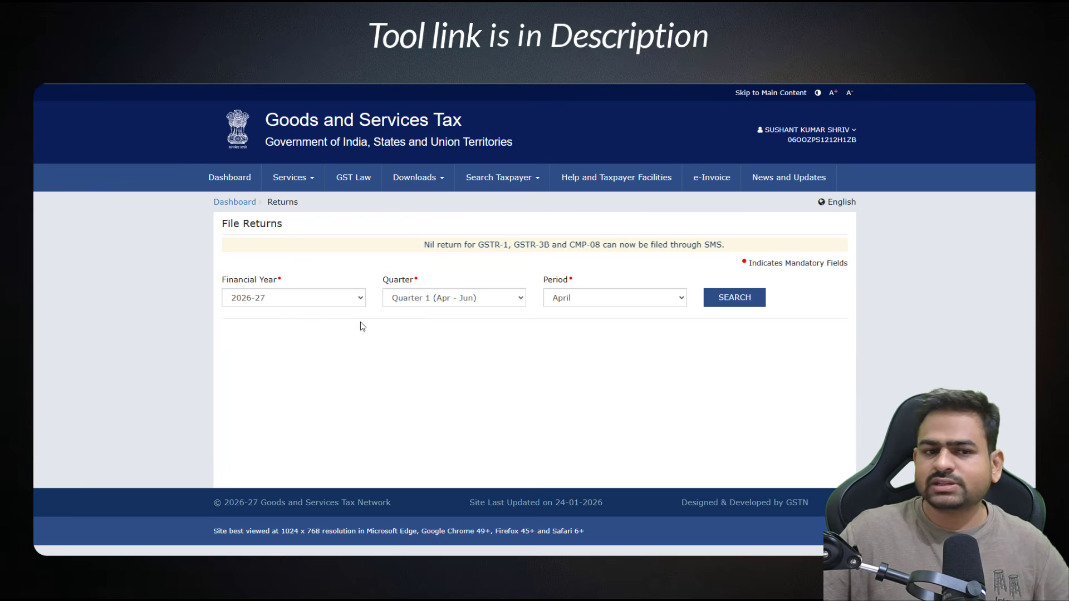
Switch to the GST portal and open the returns service for TDS and TCS credit received
click(310, 188)
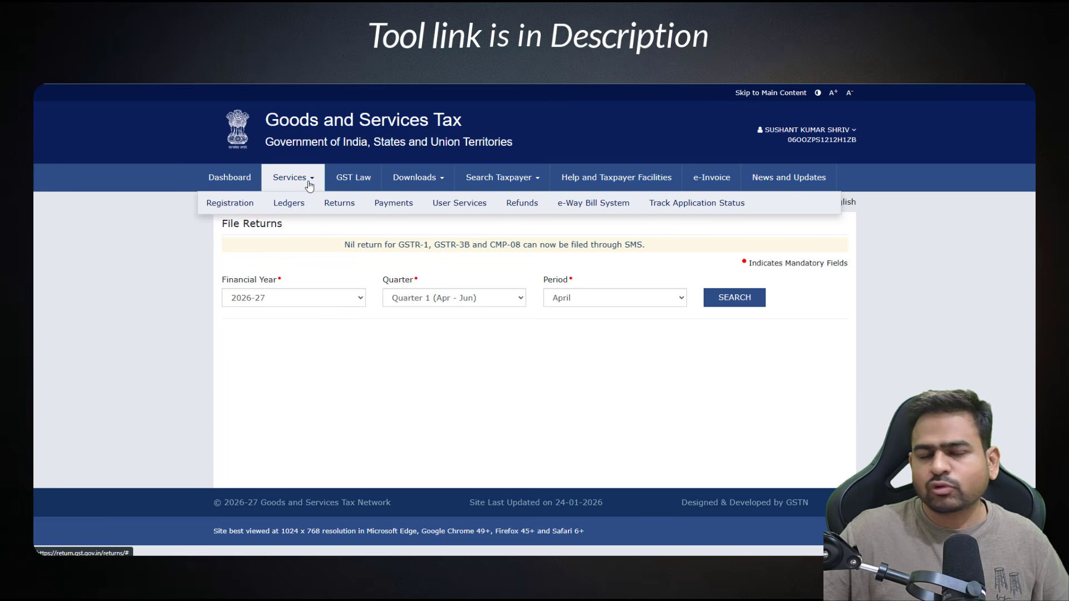
mouse_move(336, 208)
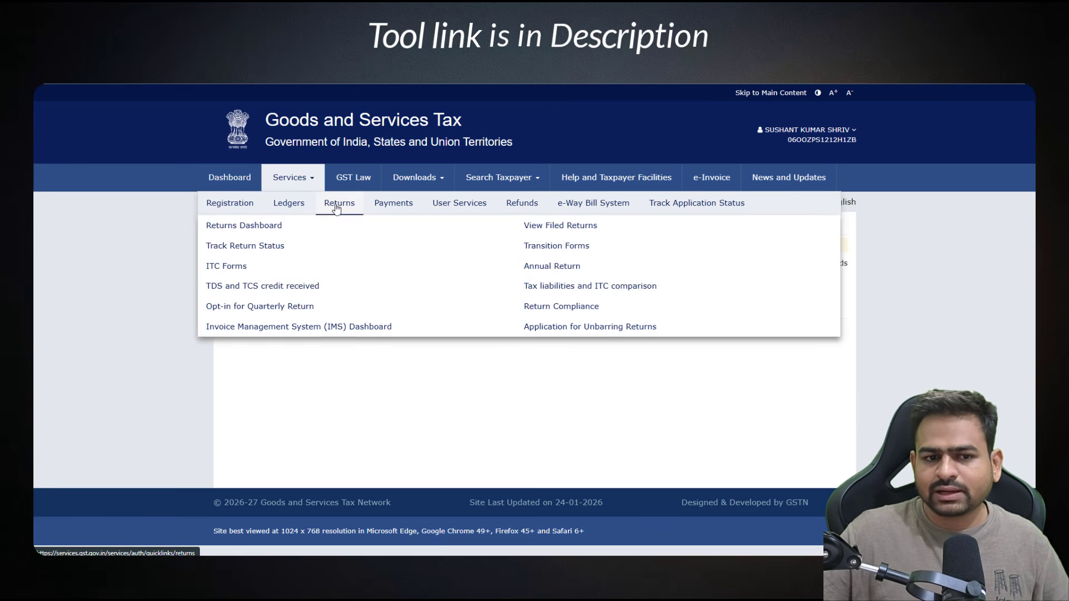
click(303, 284)
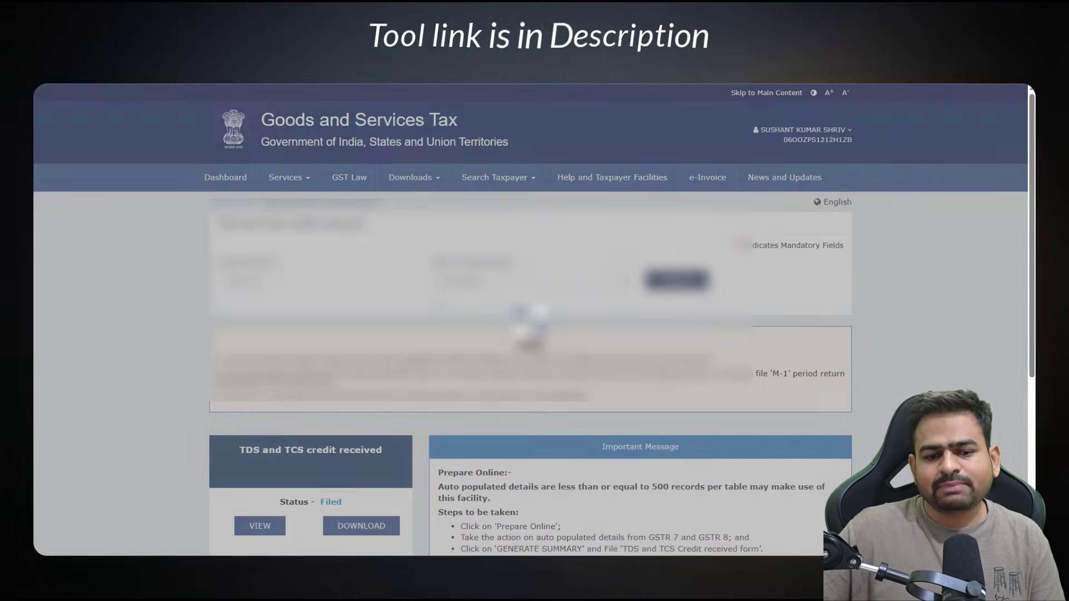
scroll(535, 306, down, 5)
View the December 2025-26 TDS and TCS credit form and open its TCS credit received records
click(275, 190)
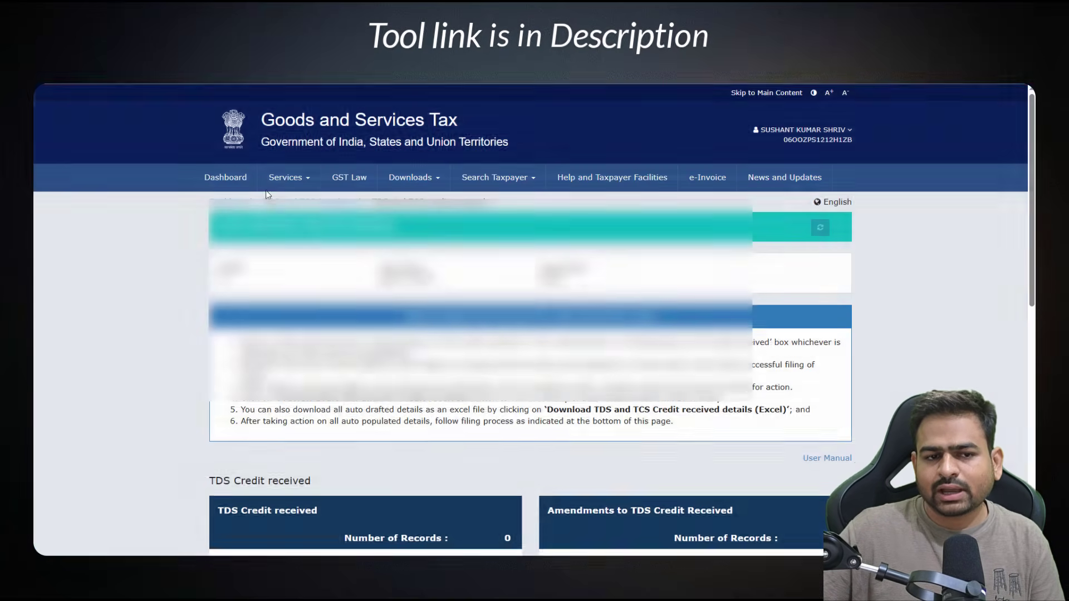
scroll(535, 306, down, 3)
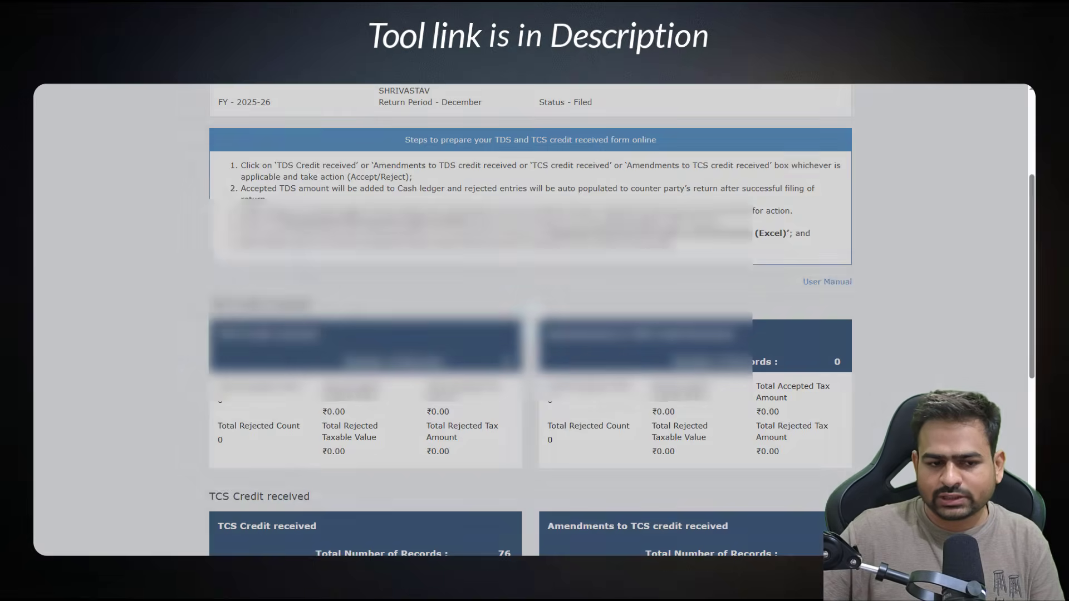
scroll(277, 194, down, 6)
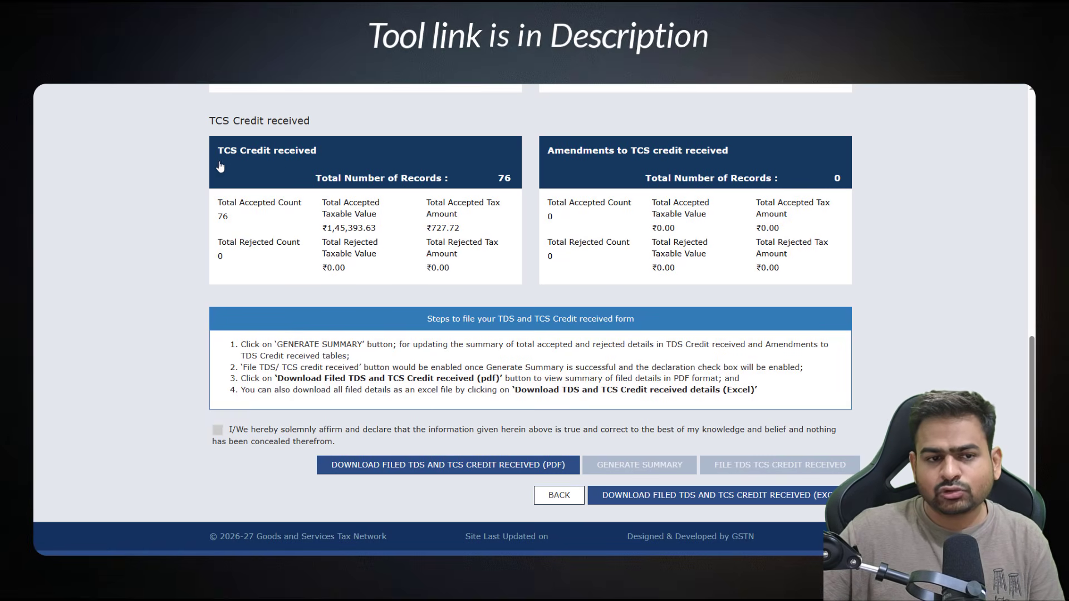
click(319, 170)
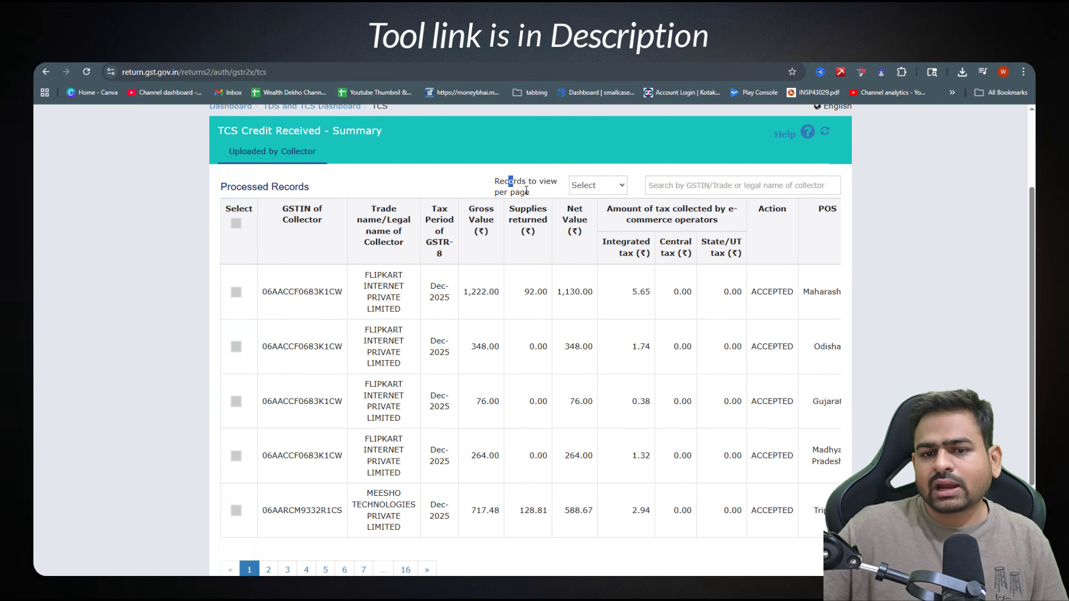
Set the TCS credit records list to show 35 records per page
drag(526, 190, 520, 191)
click(596, 190)
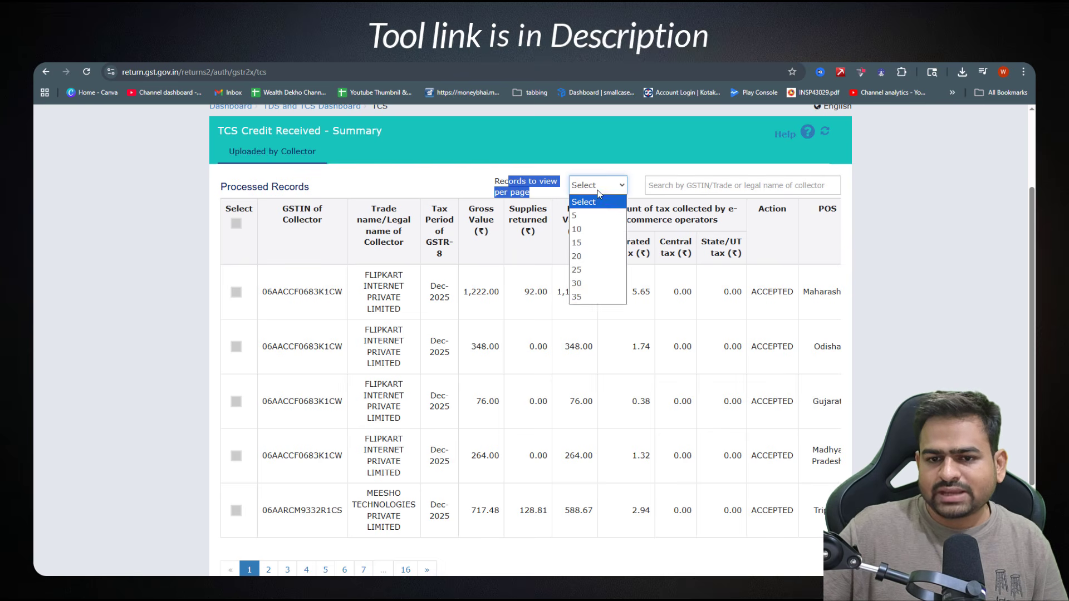
click(594, 292)
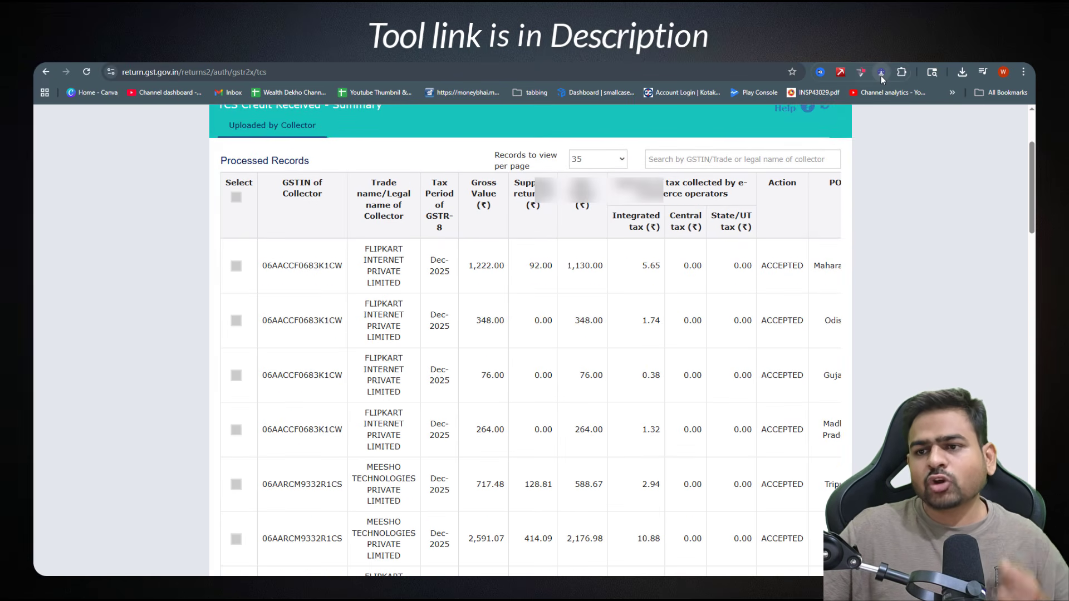
Compare the TCS details with GSTProSeller's TCS Calculator extension and examine Meesho's net values and difference for Dec-2025
click(881, 75)
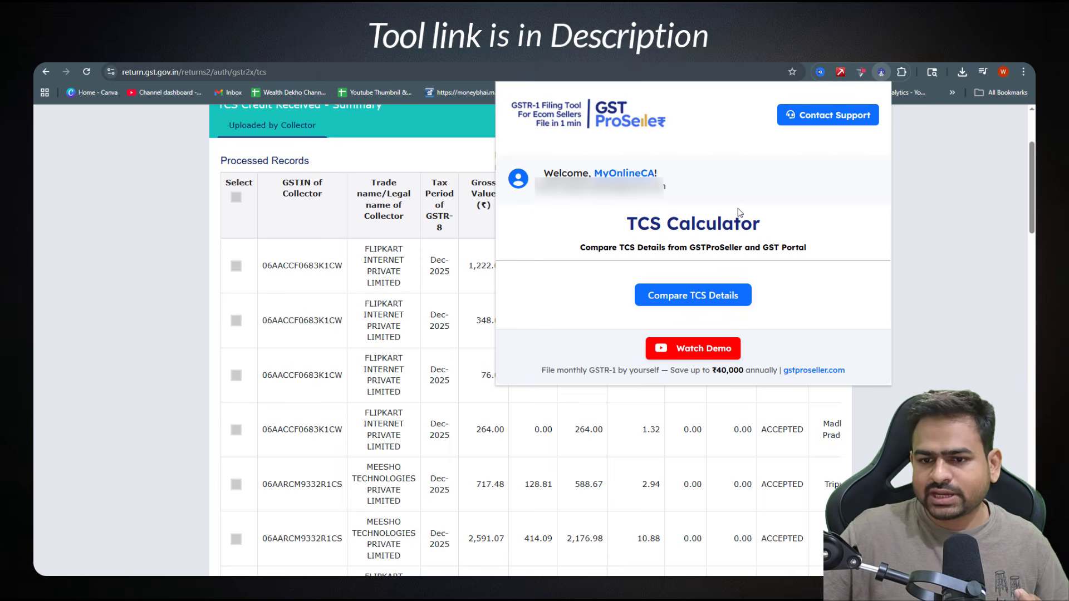
click(695, 298)
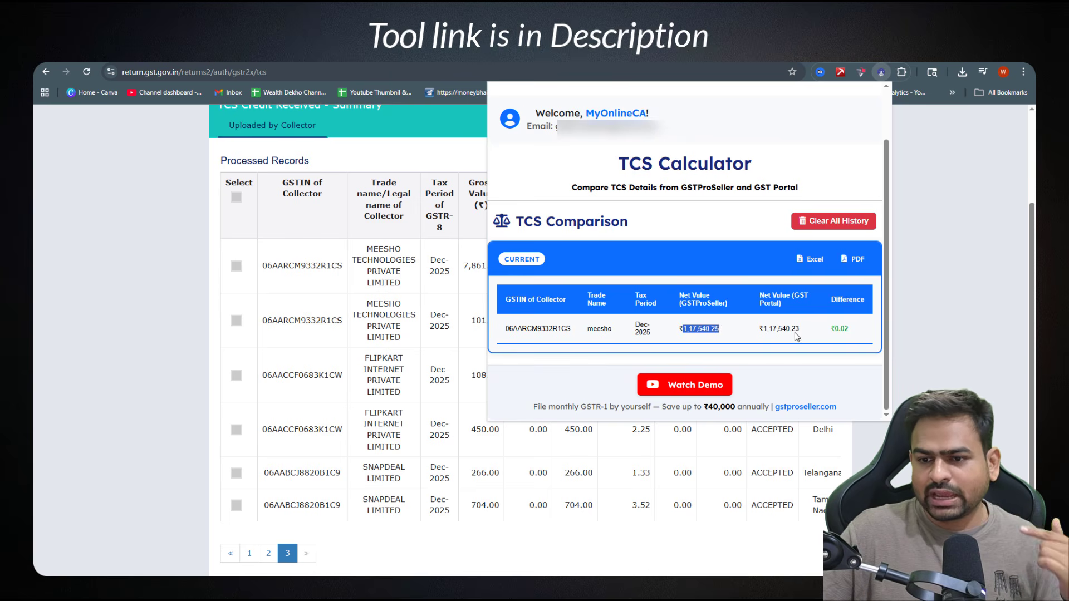
click(773, 331)
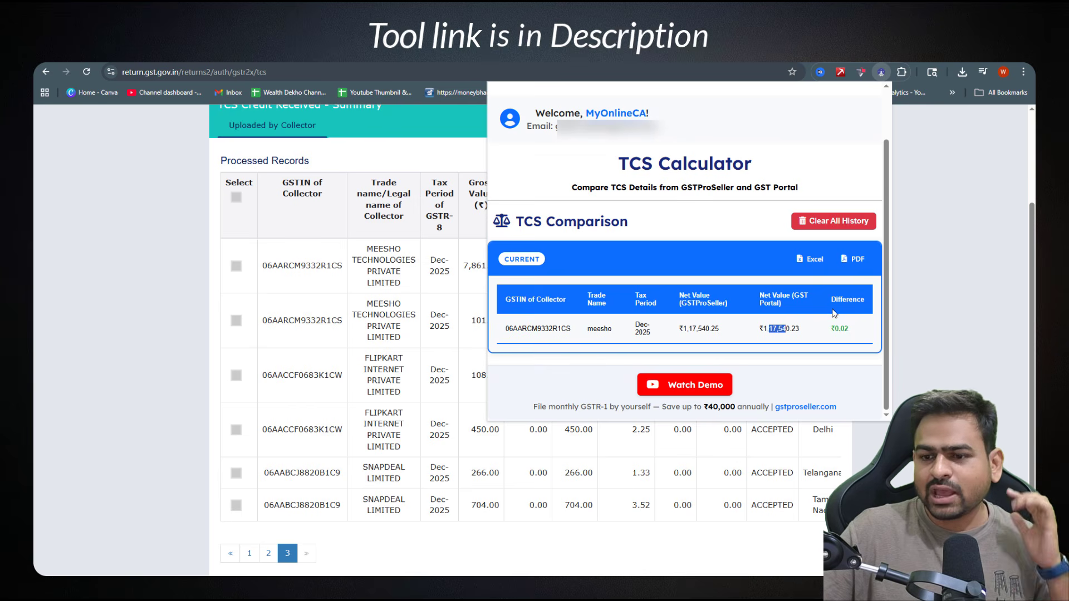
drag(834, 328, 855, 331)
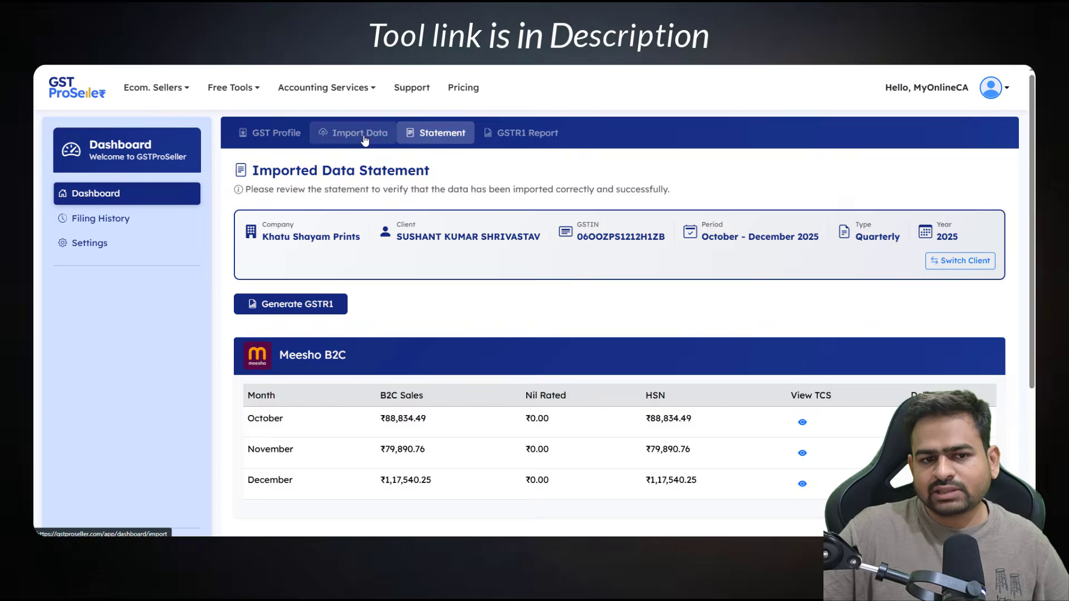
Return to GSTProSeller's platform data import and open the Flipkart B2C data upload
click(360, 133)
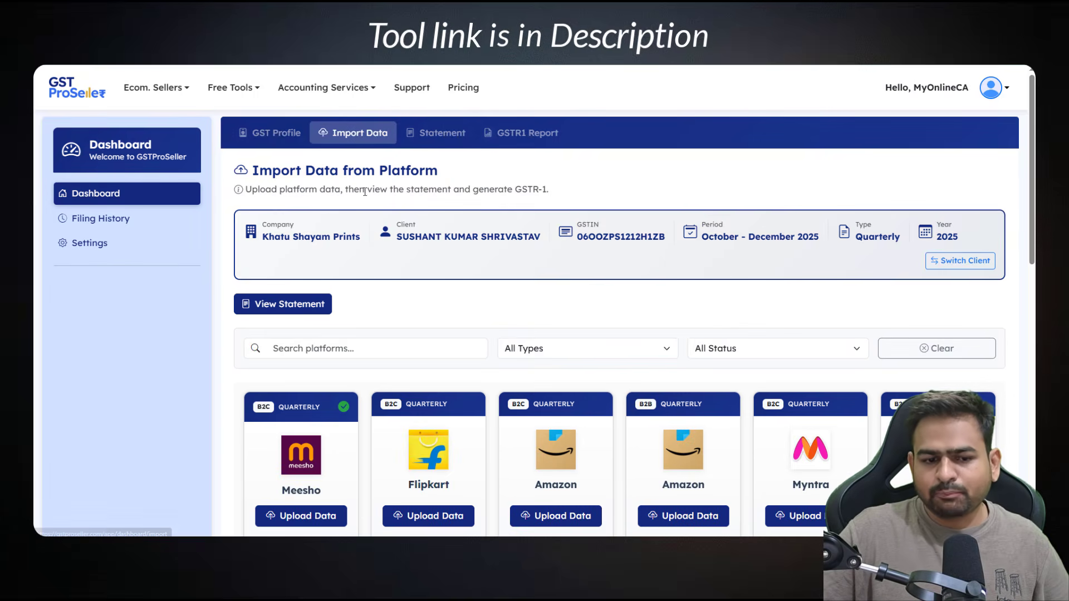
scroll(334, 267, down, 3)
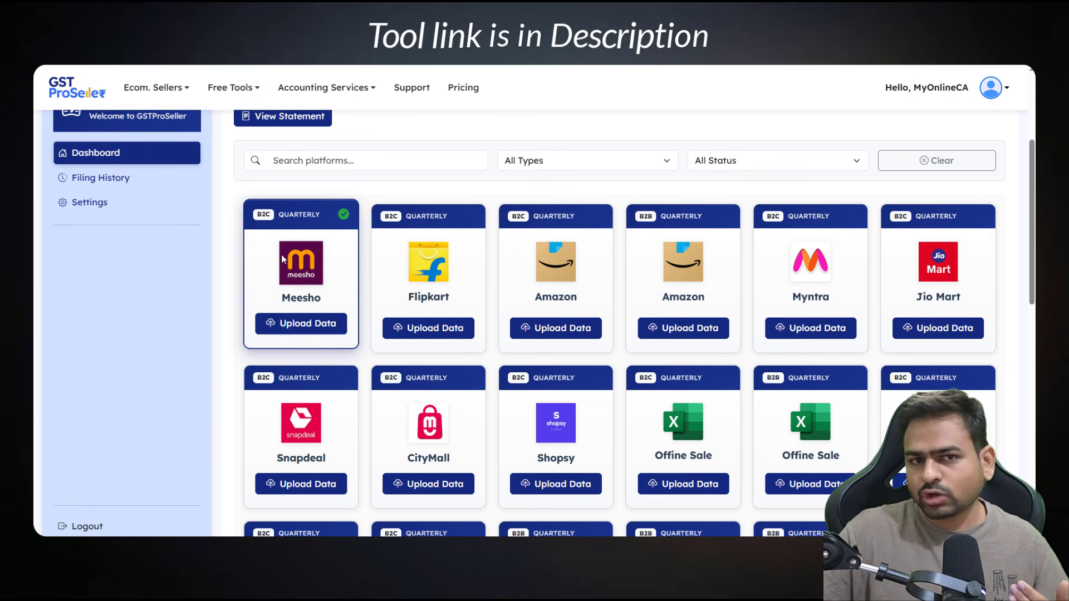
click(434, 329)
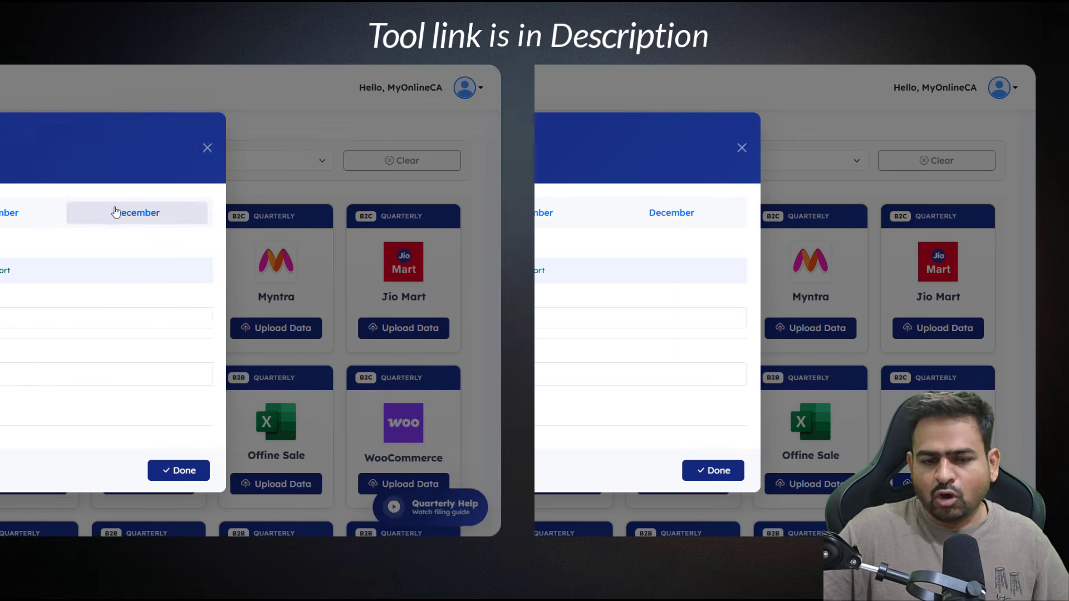
Attach the Flipkart sales report from the Oct 25 folder of Q3 Reports to Flipkart's October data
click(407, 378)
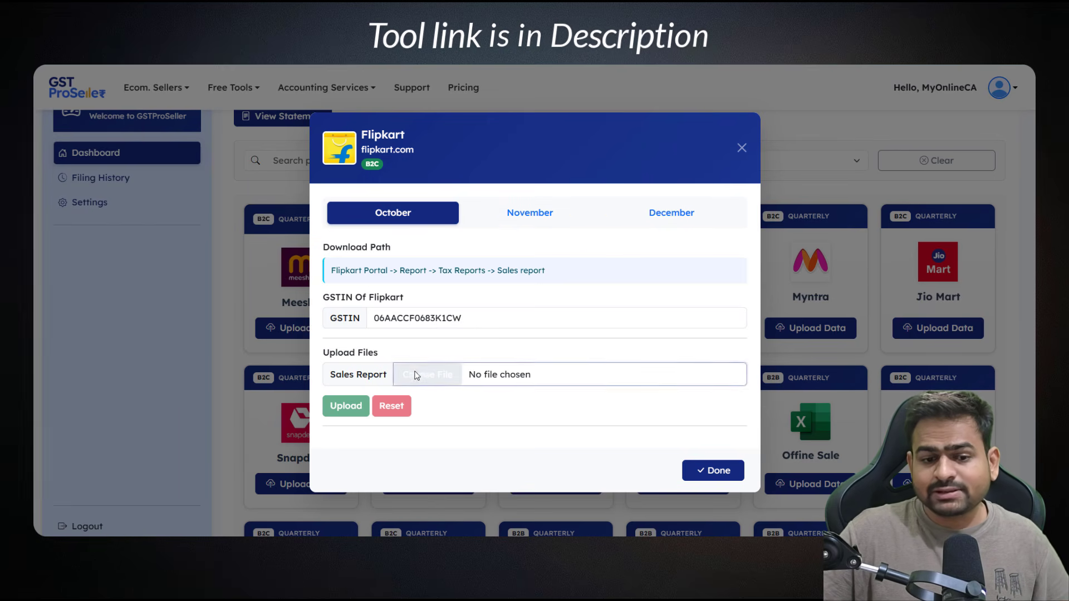
click(418, 213)
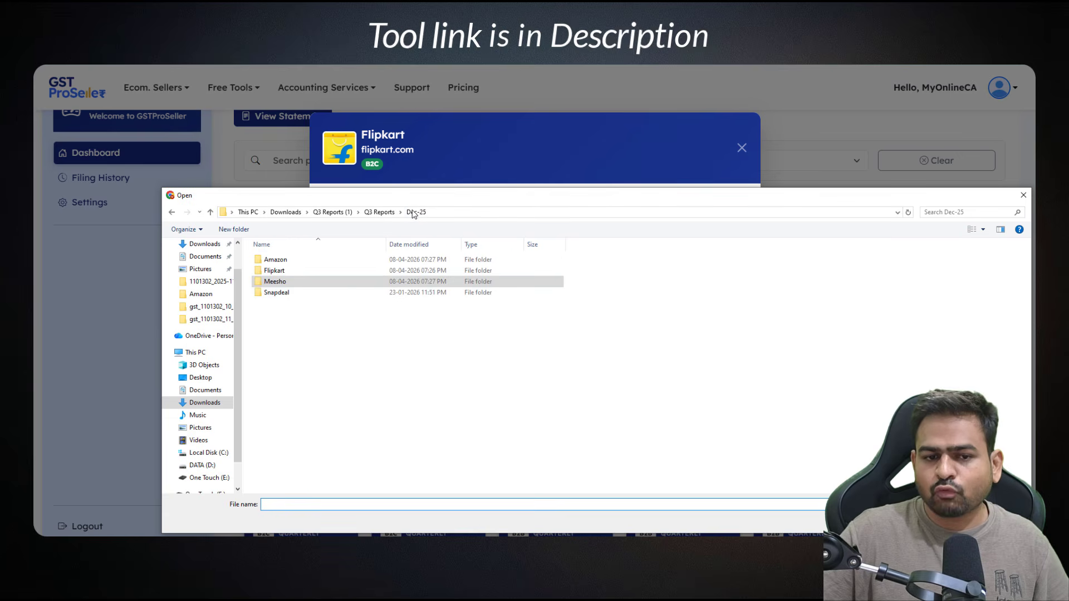
click(379, 212)
double_click(276, 281)
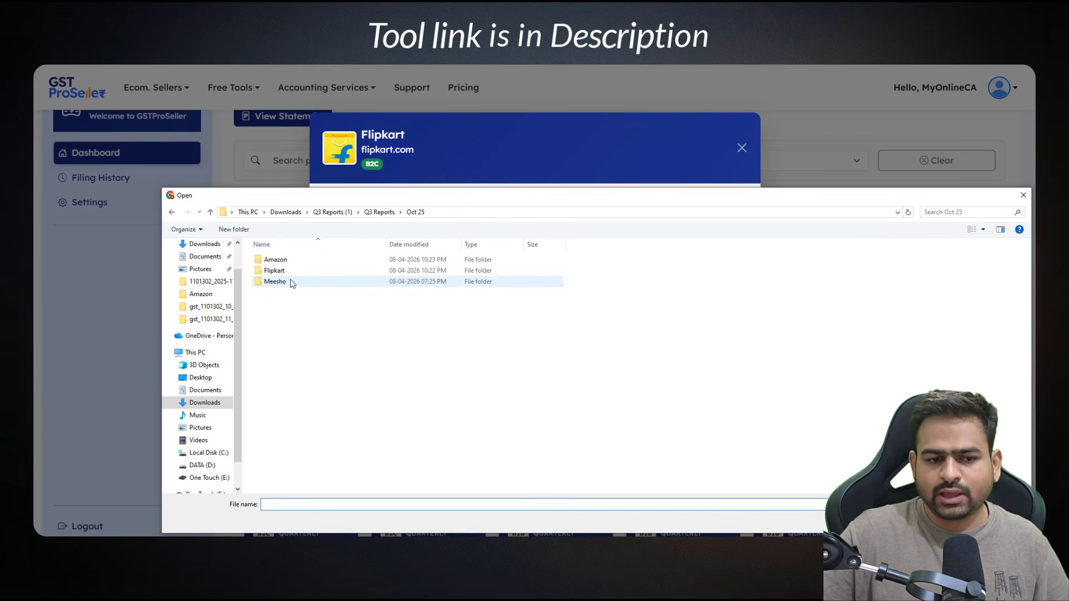
double_click(279, 270)
click(312, 262)
double_click(313, 261)
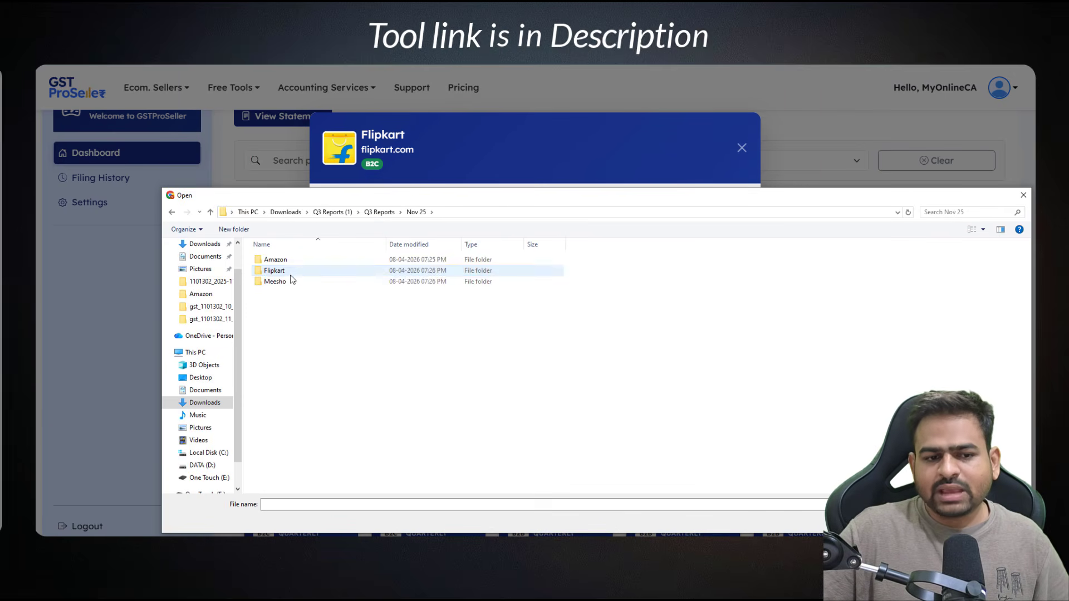
Attach the sales report from the Nov 25 Flipkart folder to Flipkart's November data
double_click(278, 272)
click(317, 260)
double_click(317, 261)
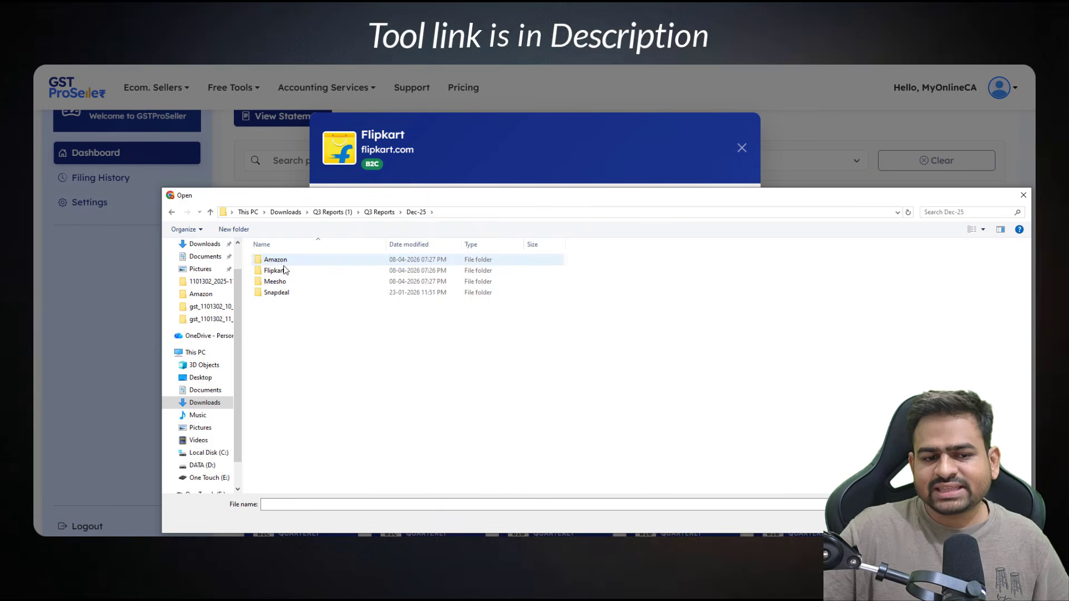
Attach Flipkart sales.xlsx from the Dec-25 Flipkart folder to December's data and upload it
click(278, 272)
double_click(282, 273)
double_click(303, 259)
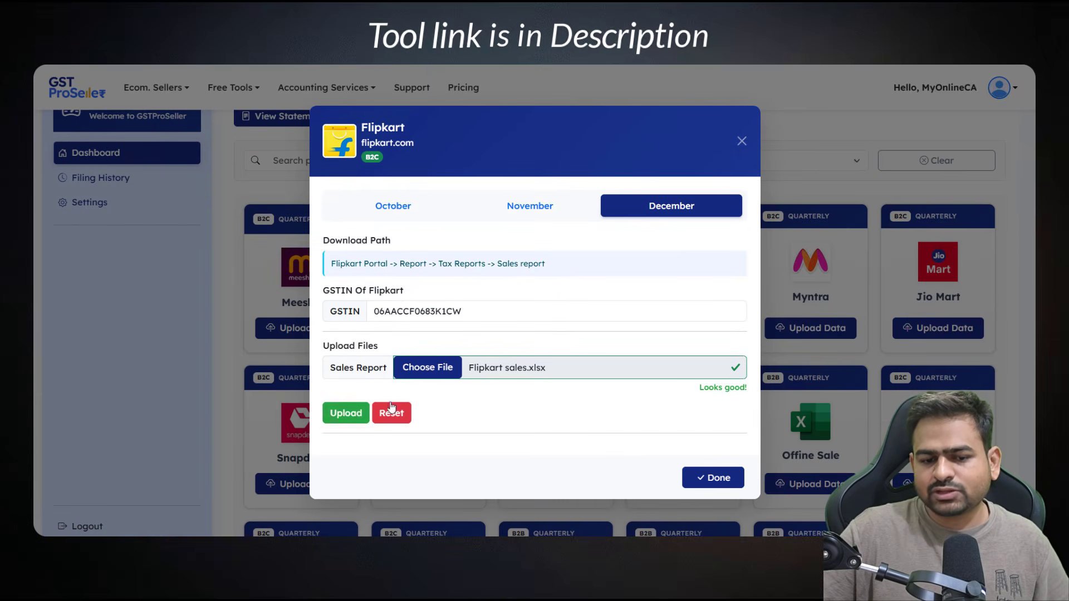
click(346, 414)
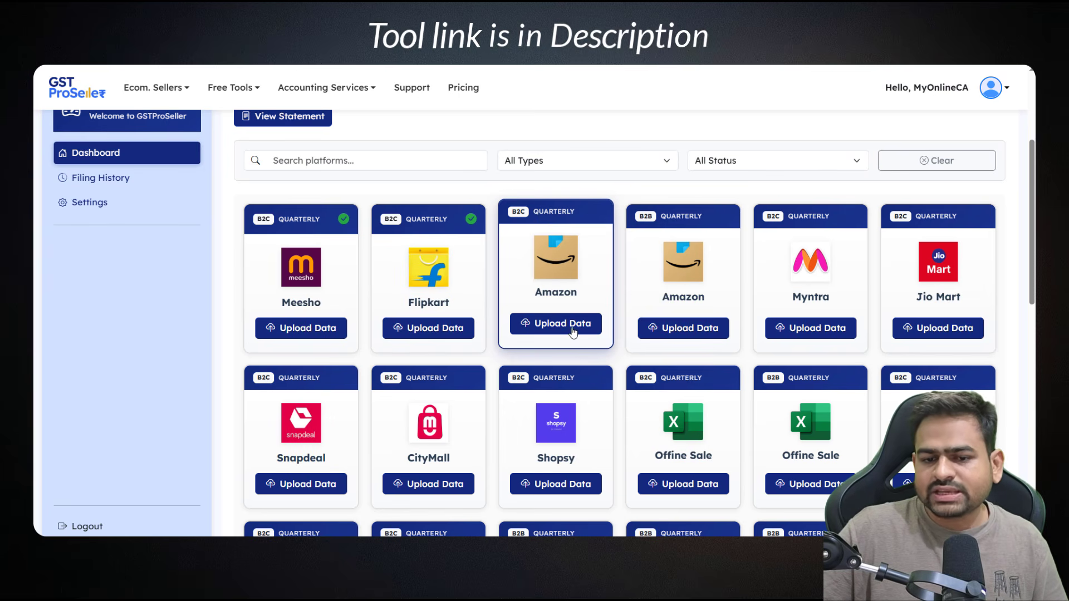
Upload Amazon's MTR B2C report for December 2025 and finish the Amazon B2C data import
click(572, 330)
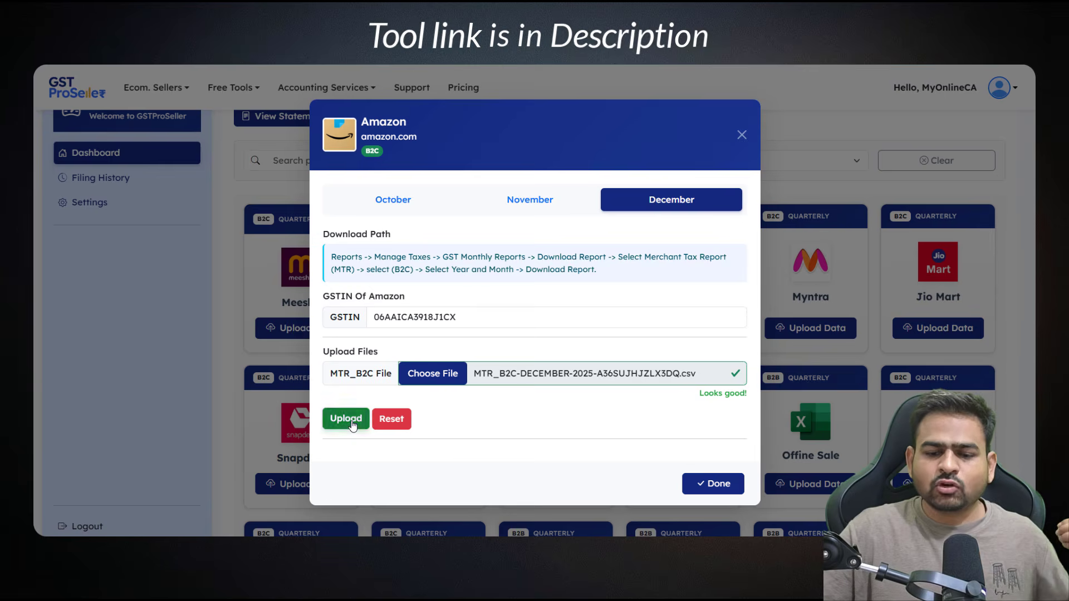
click(361, 422)
click(714, 505)
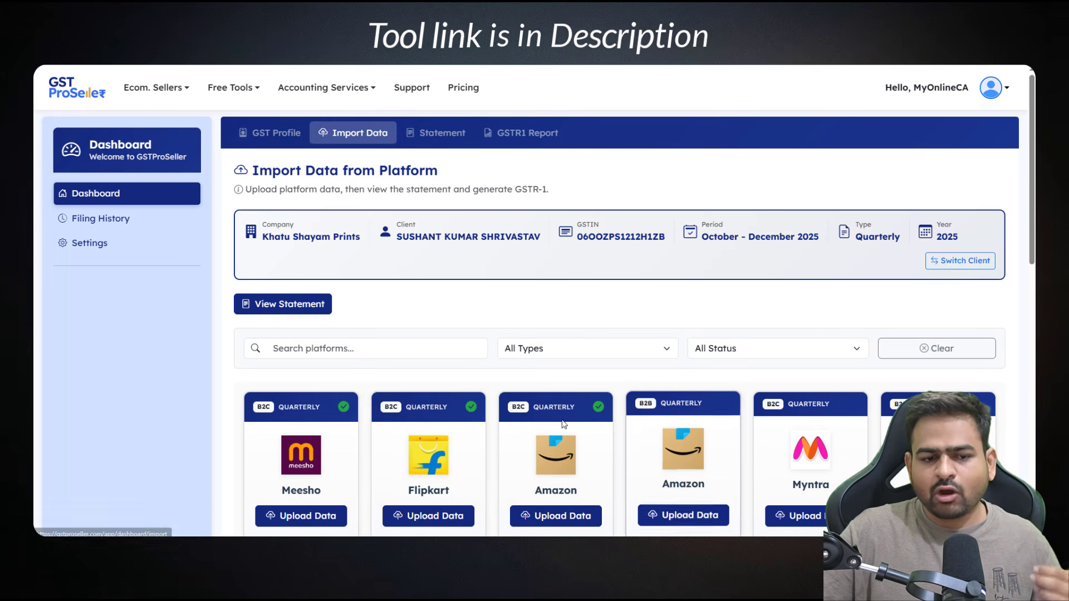
Upload Snapdeal's December 2025 sales report as B2C data and finish the Snapdeal import
scroll(429, 278, down, 3)
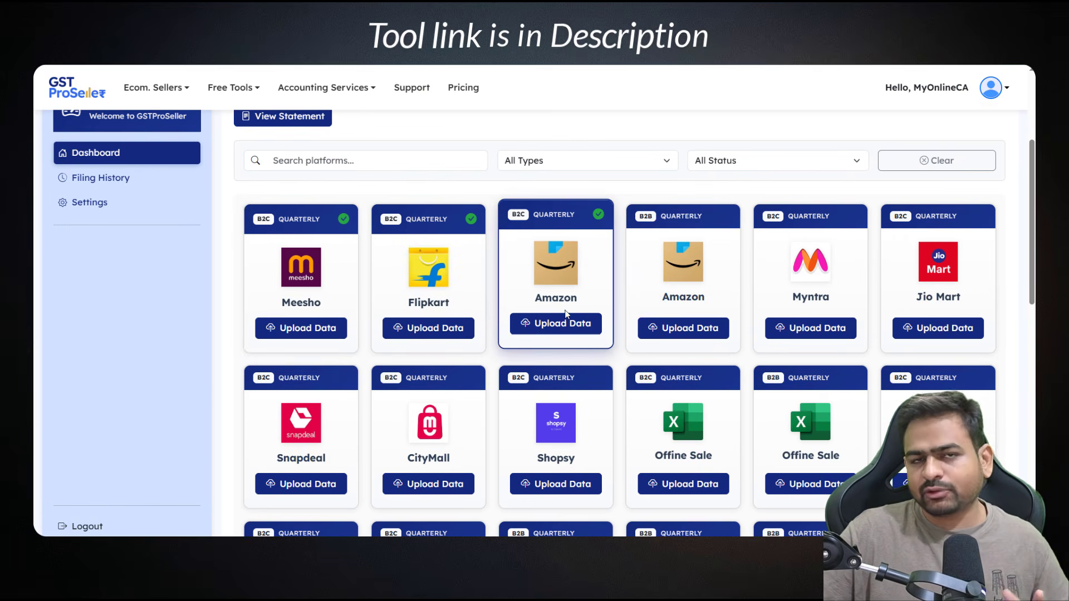
scroll(558, 319, down, 3)
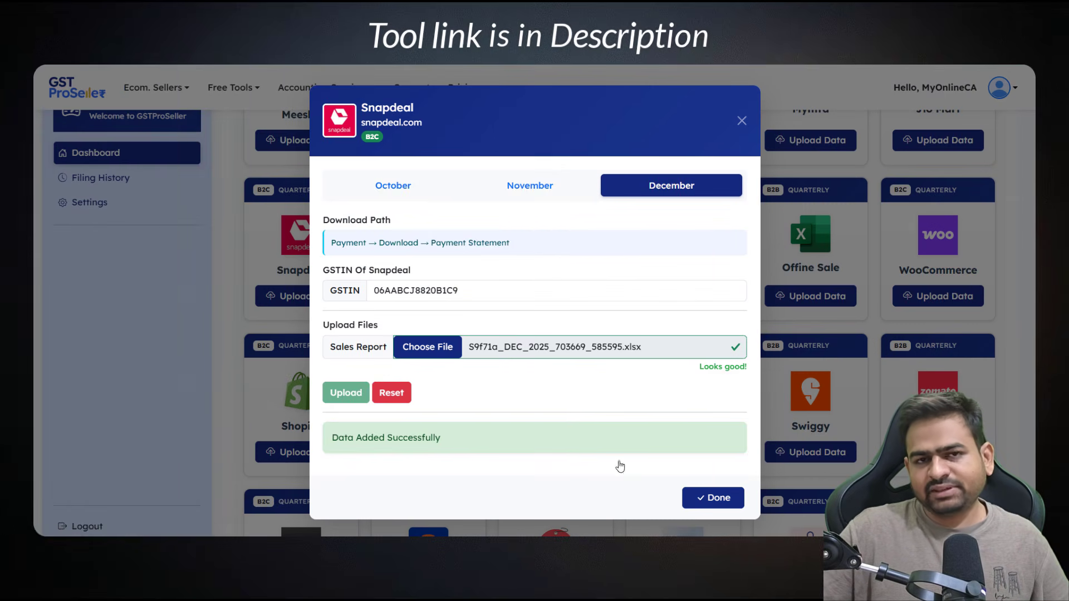
click(719, 498)
scroll(557, 415, down, 3)
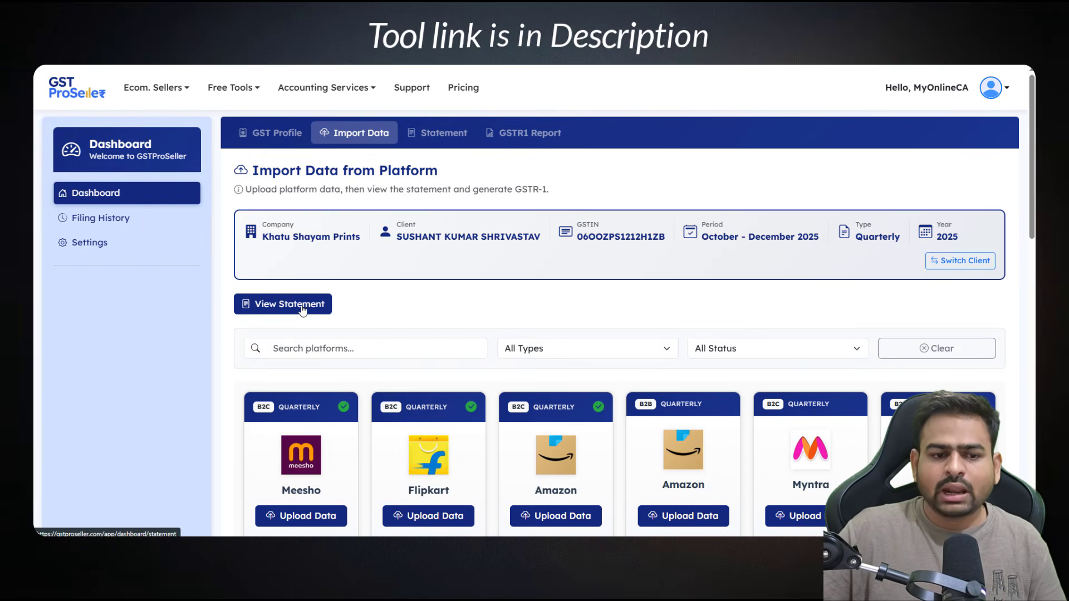
Review the imported sales statement for each platform and compare its TCS details with the GST portal in the TCS Calculator
click(303, 310)
scroll(430, 349, down, 3)
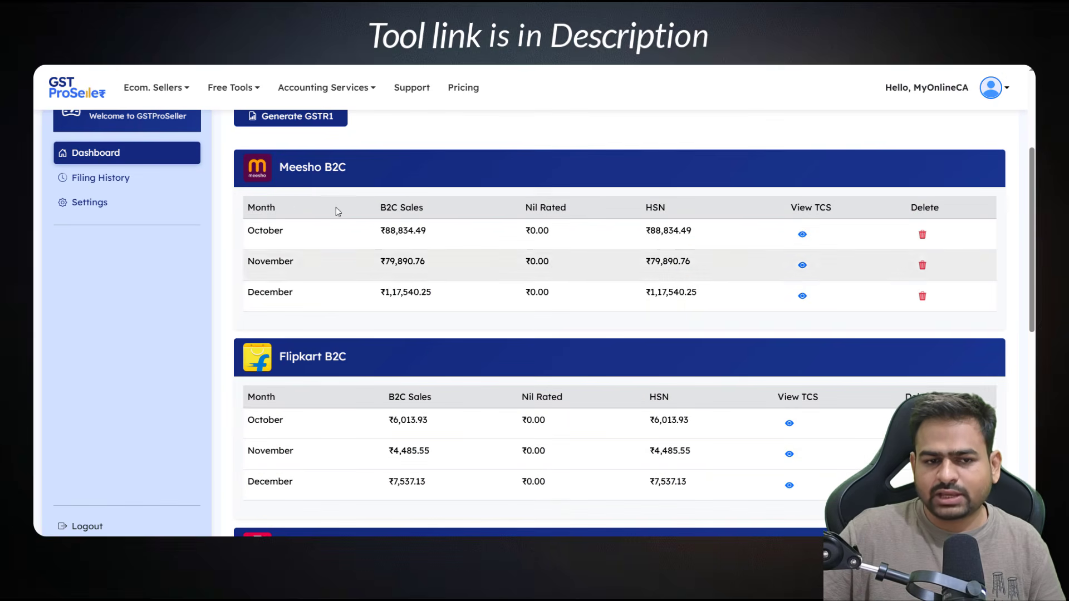
scroll(298, 192, down, 6)
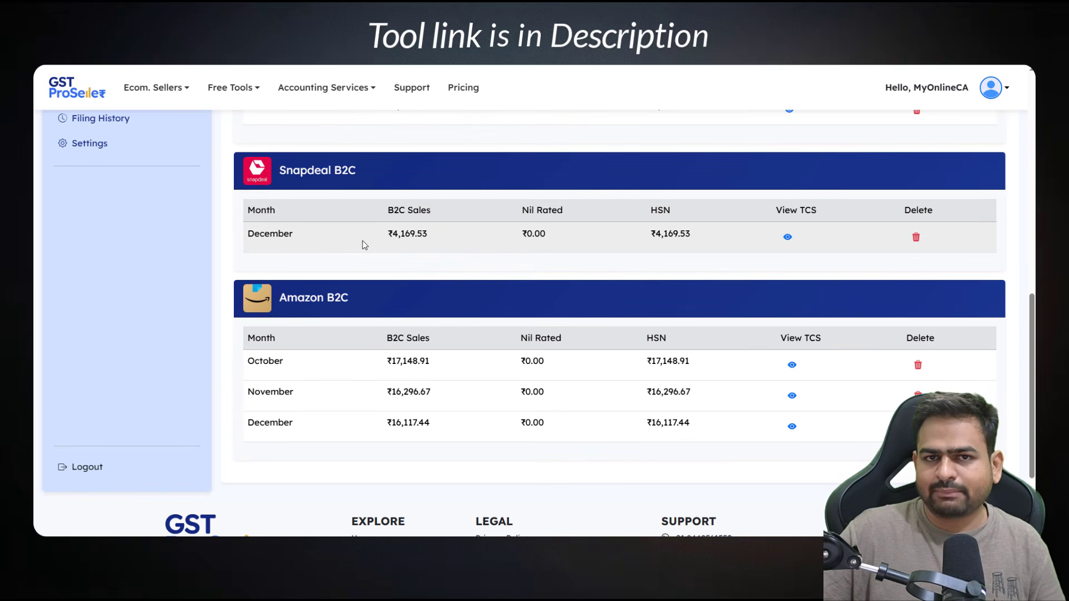
scroll(452, 332, up, 3)
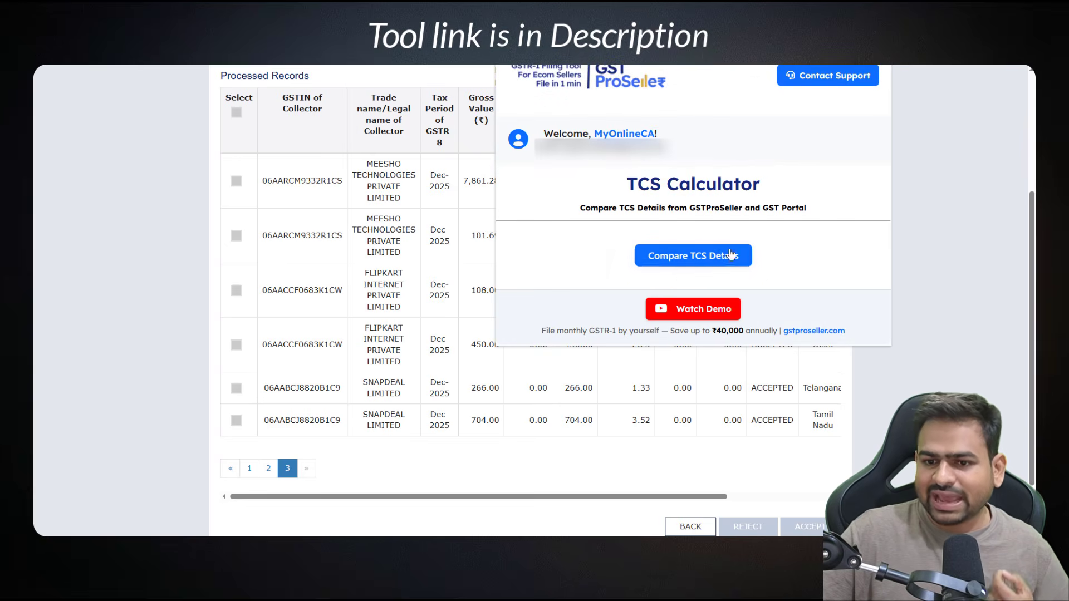
click(731, 254)
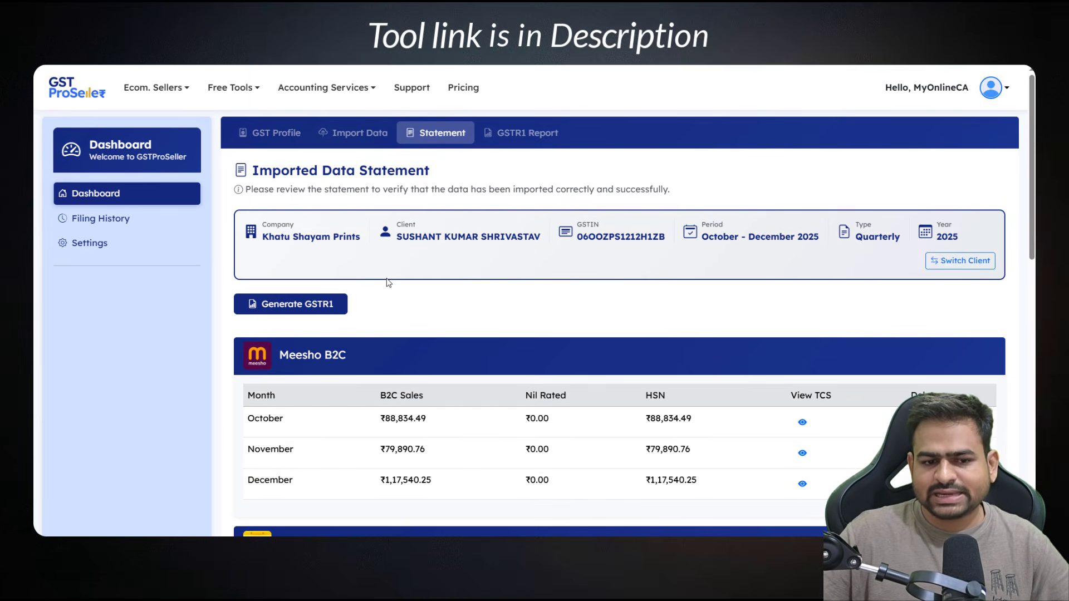
Generate the GSTR-1 report from the imported data statement and download it as JSON
scroll(389, 281, down, 3)
scroll(275, 197, up, 3)
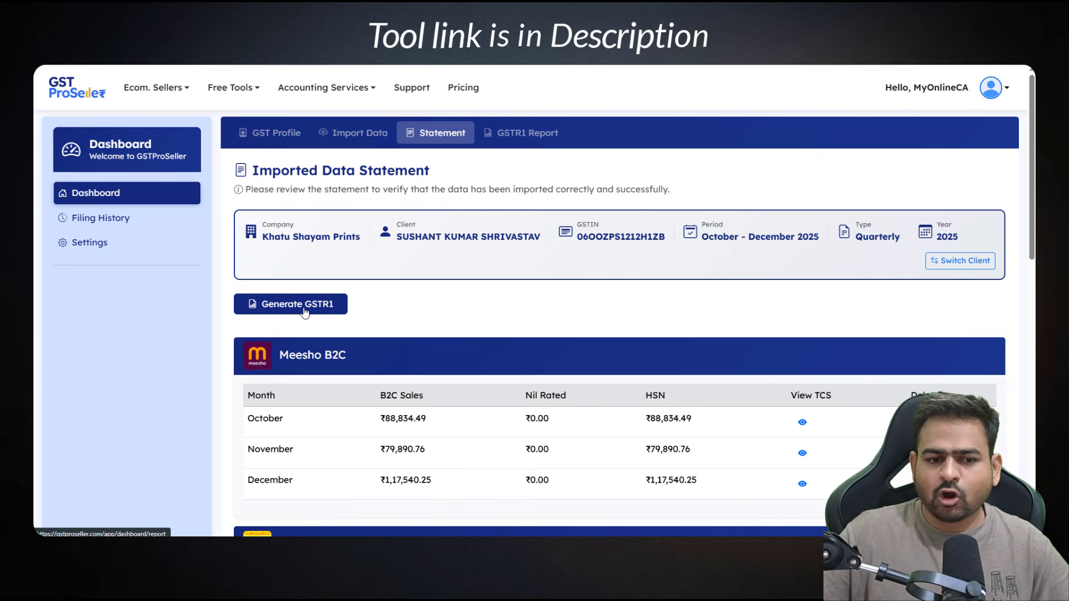
click(303, 304)
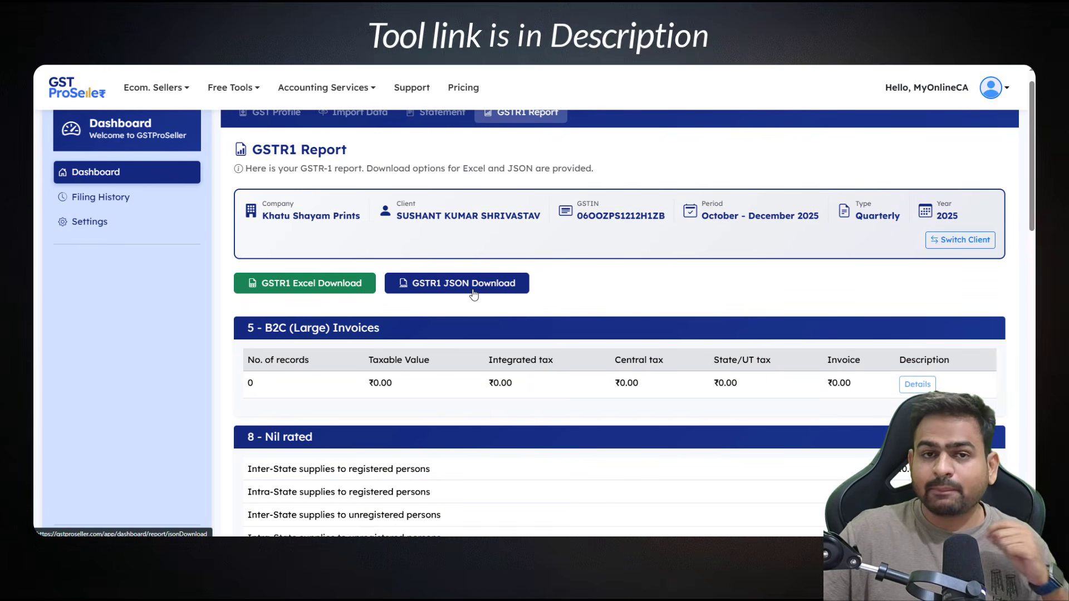
click(430, 285)
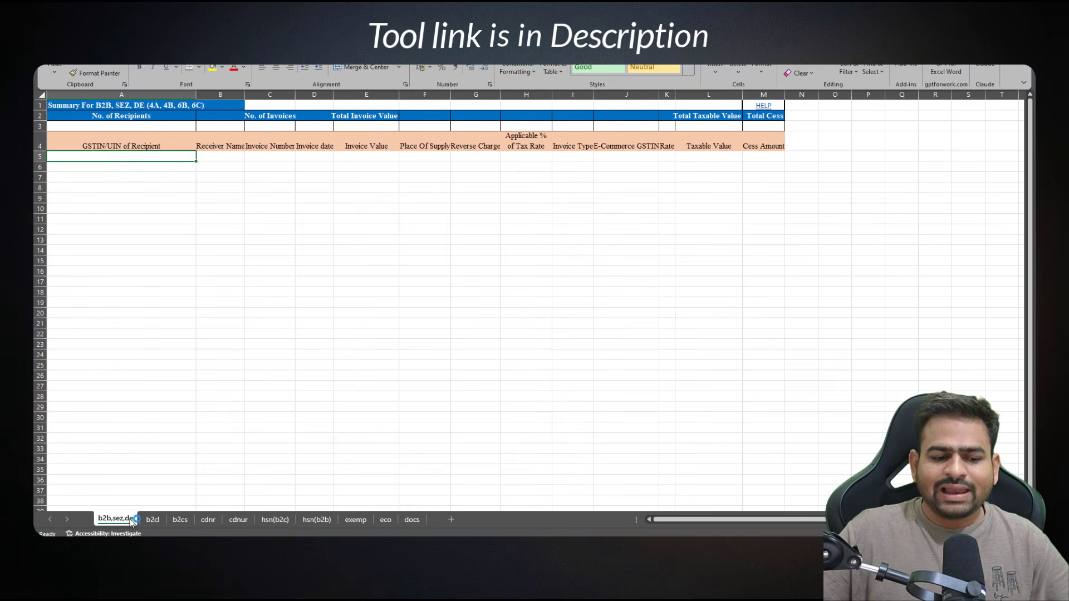
Examine the b2cs, eco and docs sheets of the GSTR-1 Excel workbook
click(177, 520)
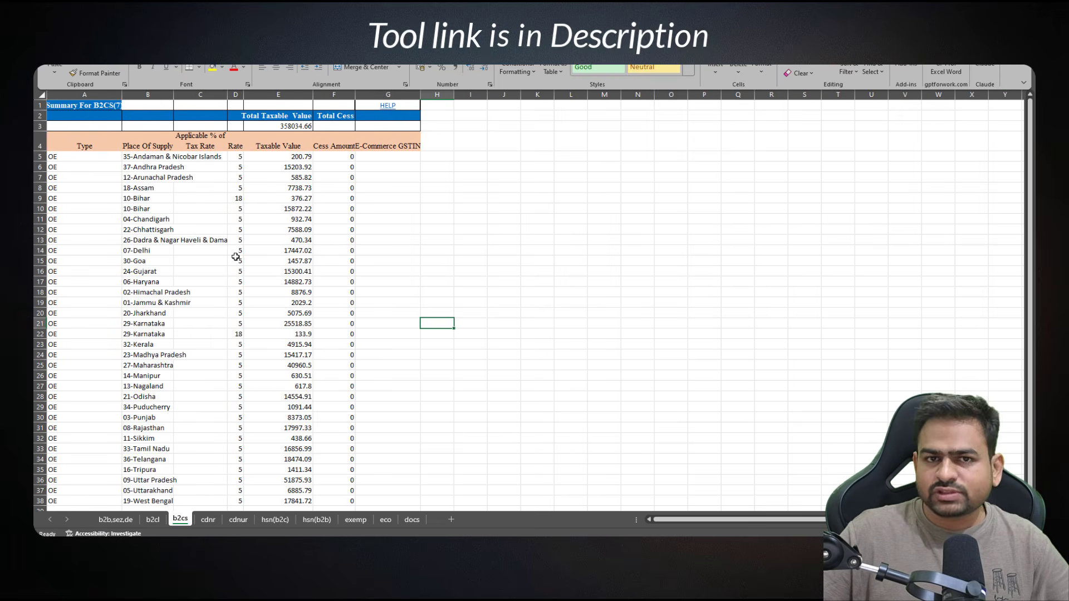
click(388, 519)
click(411, 520)
click(388, 520)
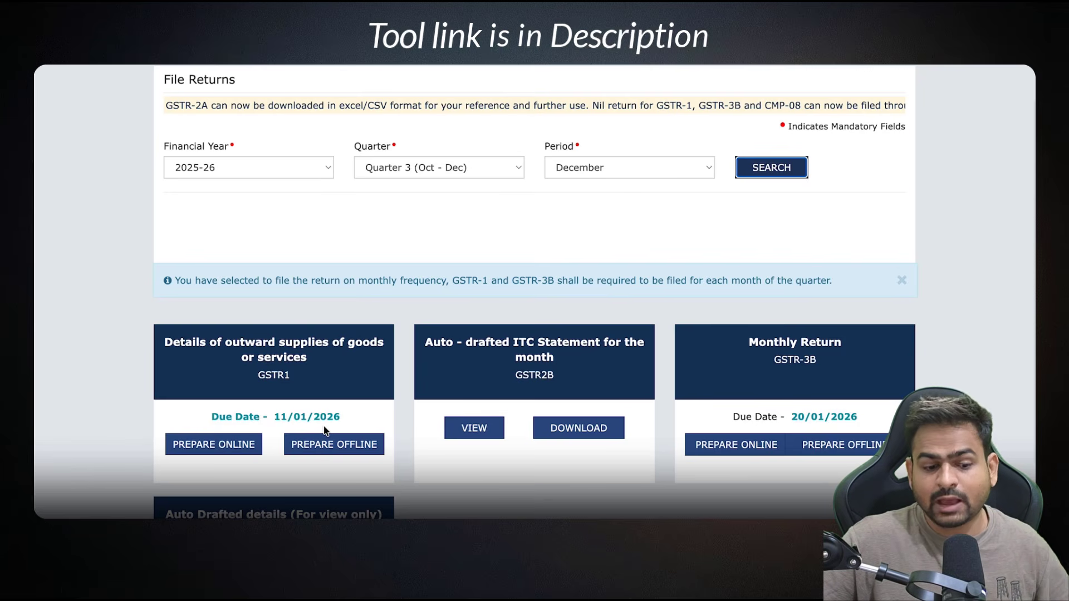
Upload the GSTR-1 JSON file through December's offline preparation on the GST portal and refresh the upload status
click(326, 448)
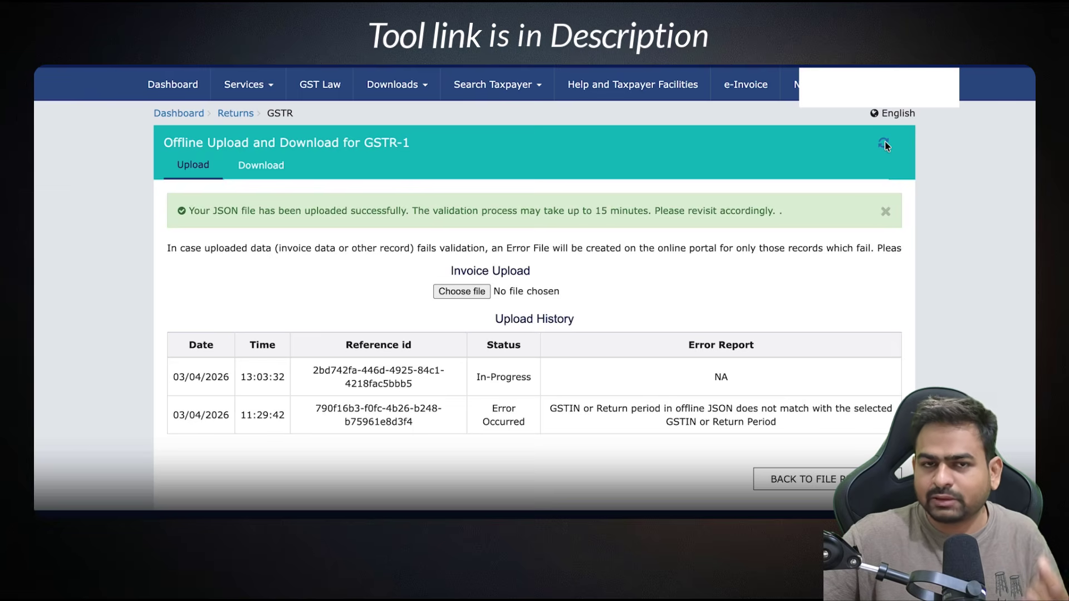
click(884, 143)
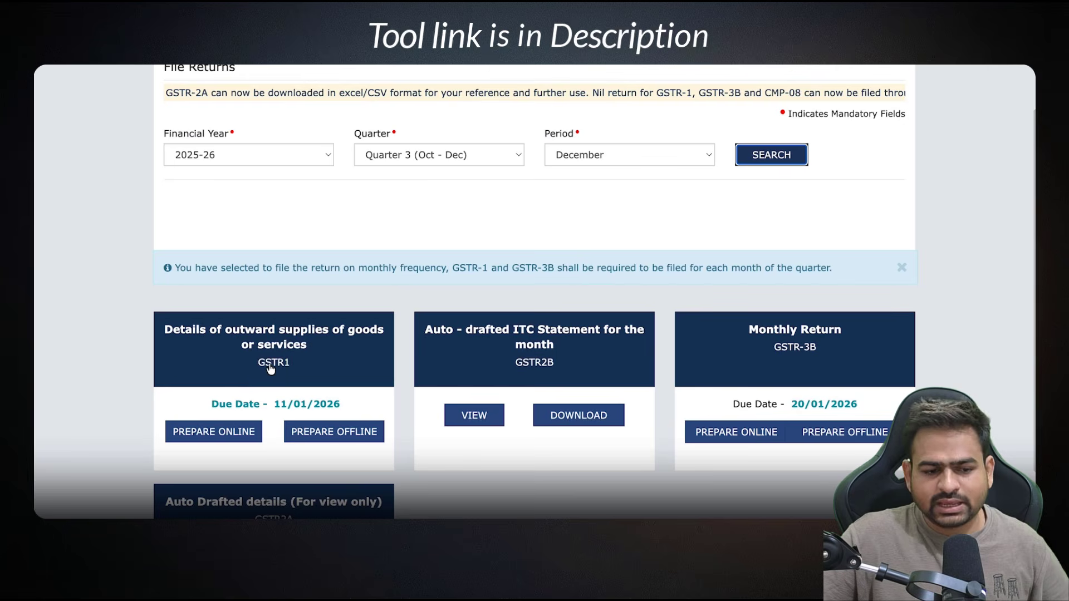
Proceed from December's online GSTR-1 through its consolidated summary to return filing and affirm the declaration
click(315, 354)
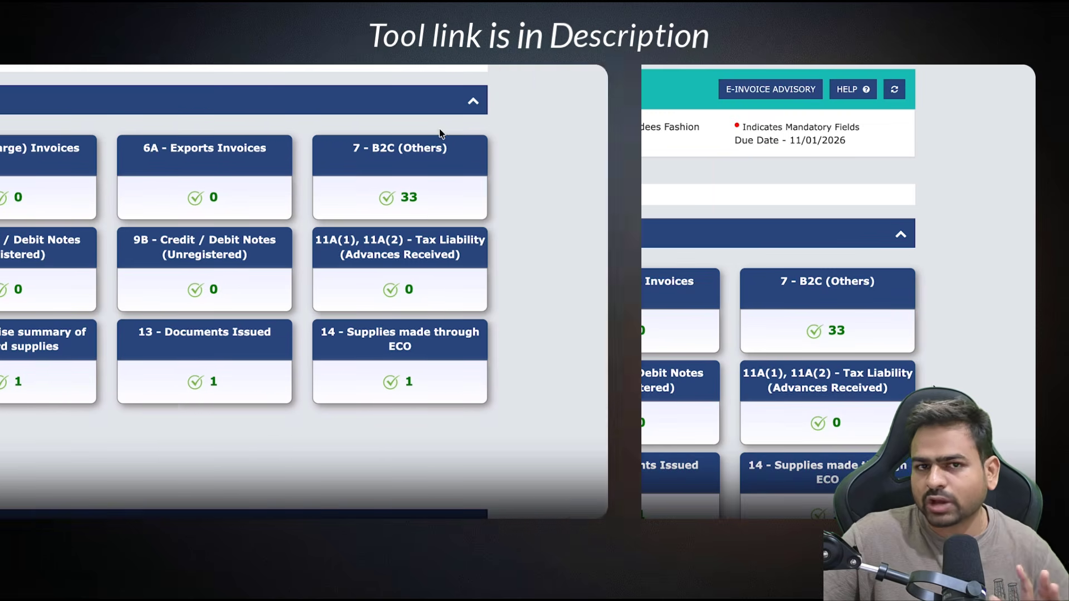
scroll(680, 460, down, 5)
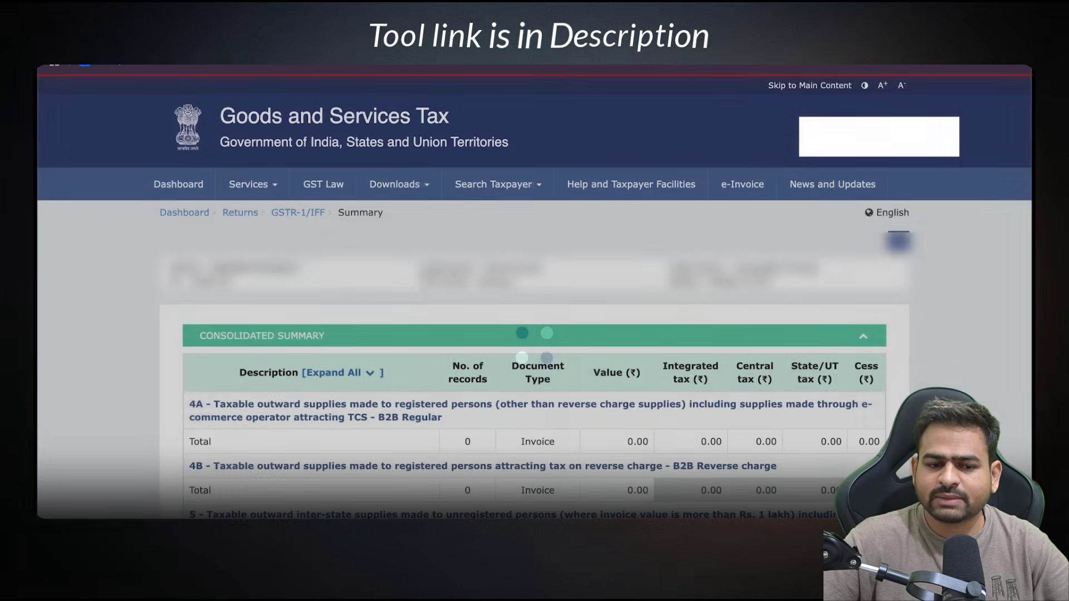
scroll(509, 511, down, 20)
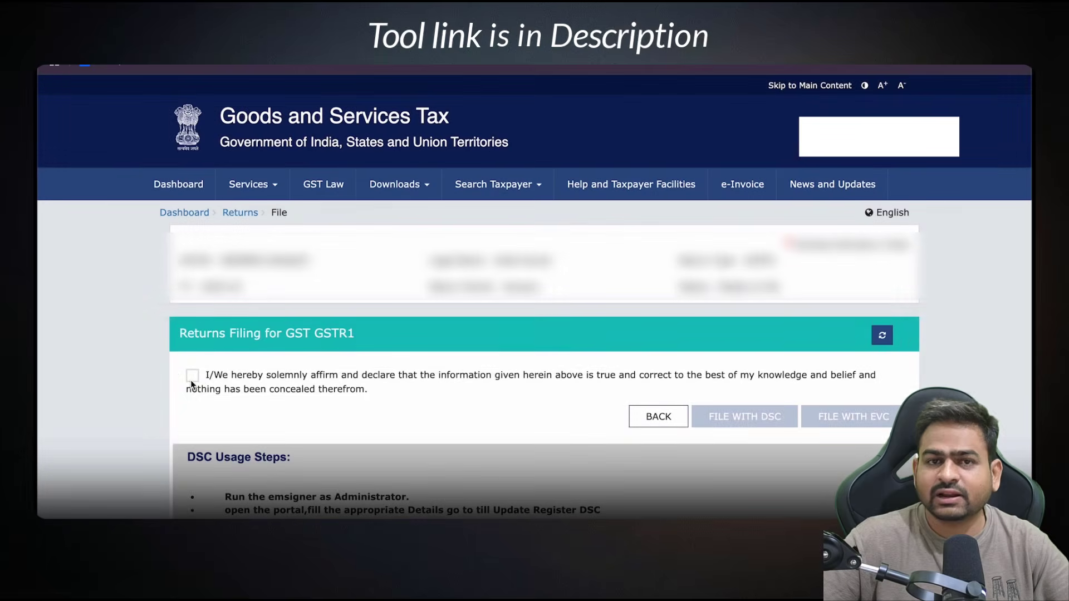
click(193, 378)
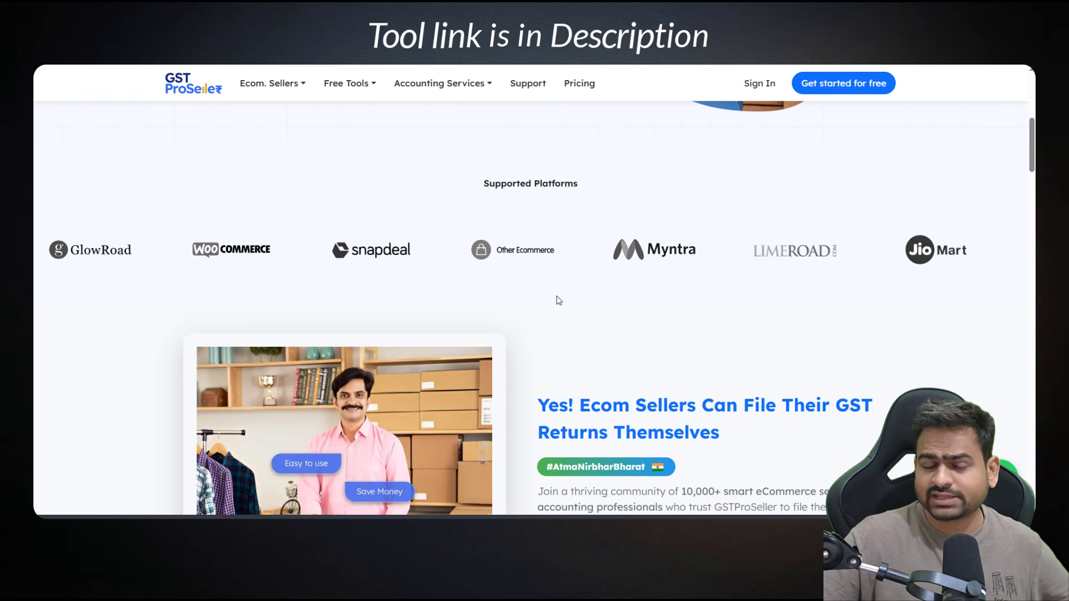
scroll(558, 300, up, 7)
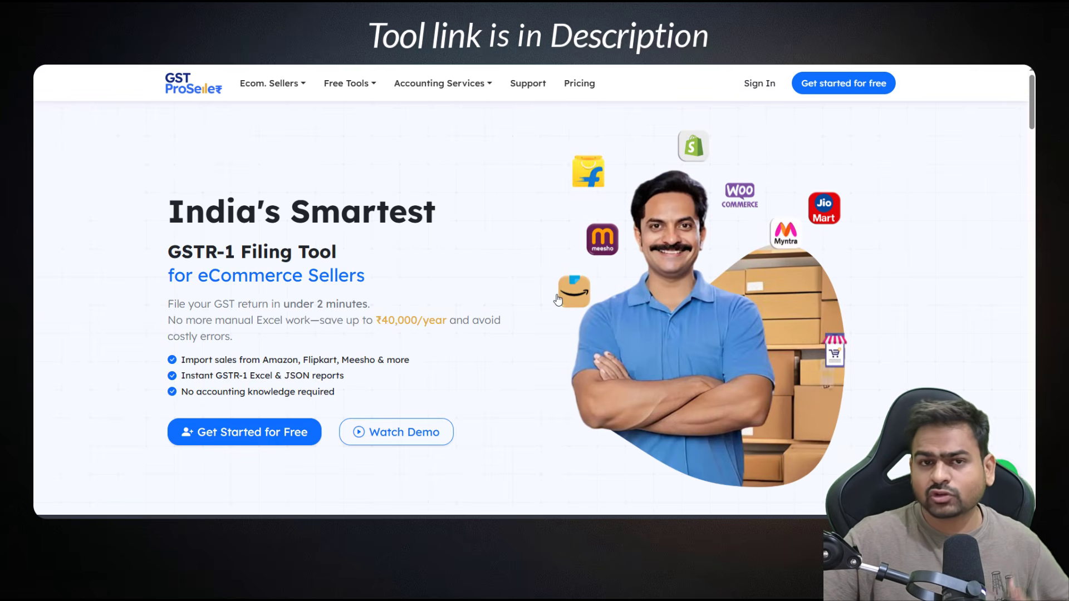